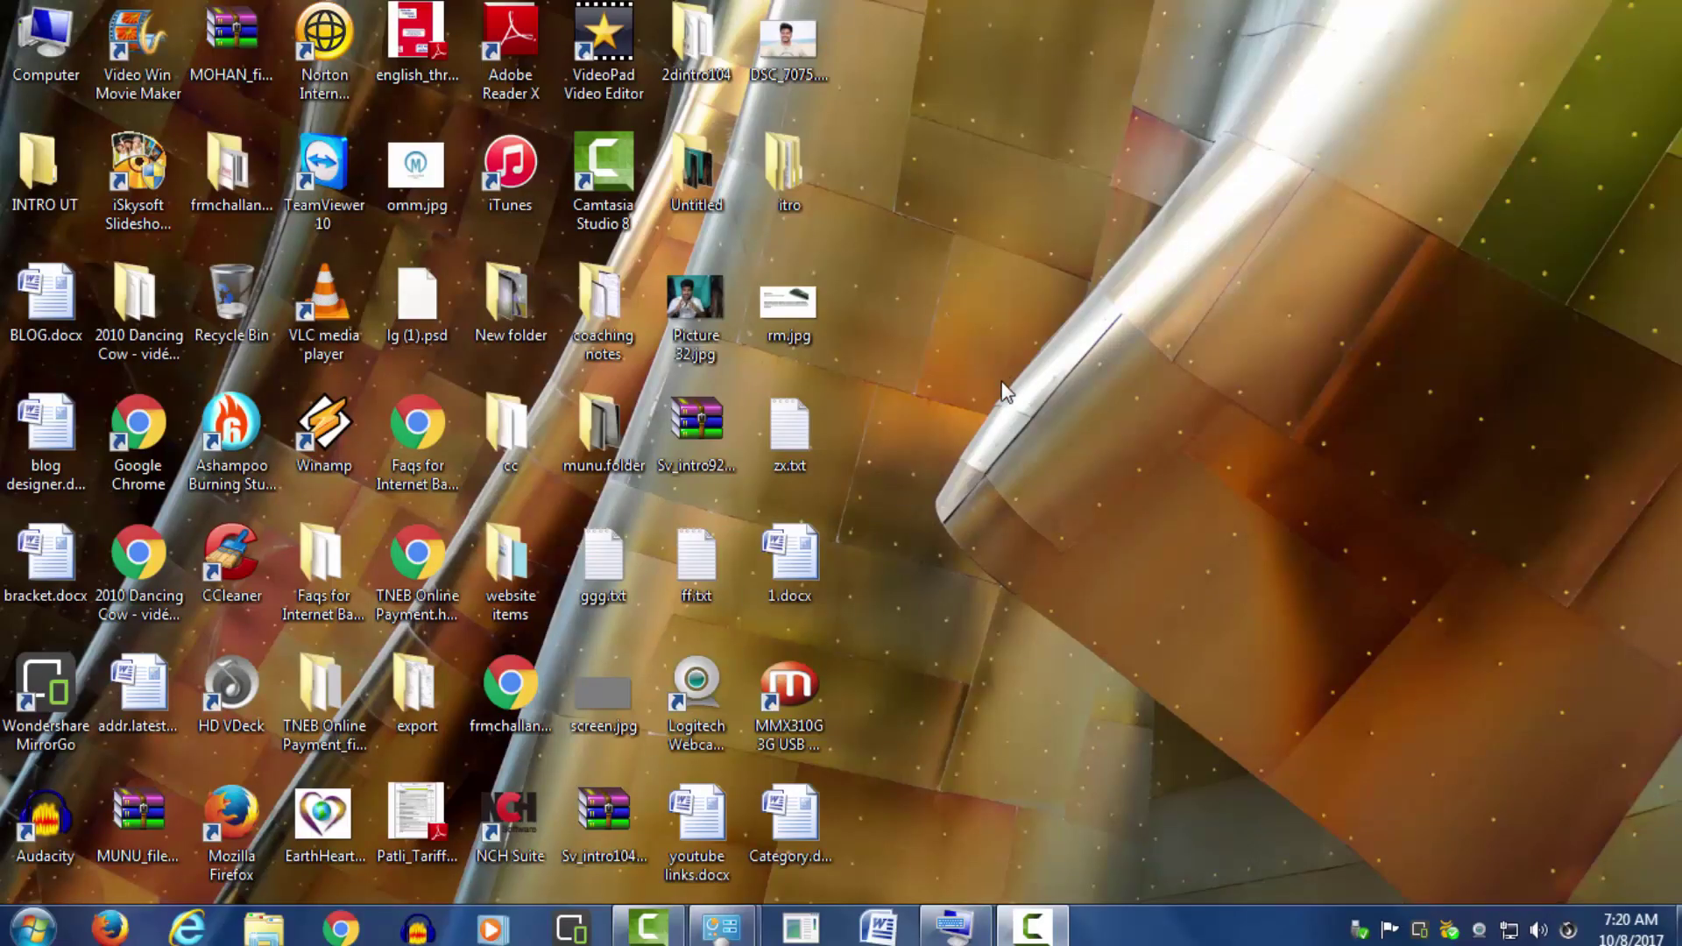
Step: Delete BLENDED.jpg from the Sample Pictures folder to the Recycle Bin
double_click(40, 60)
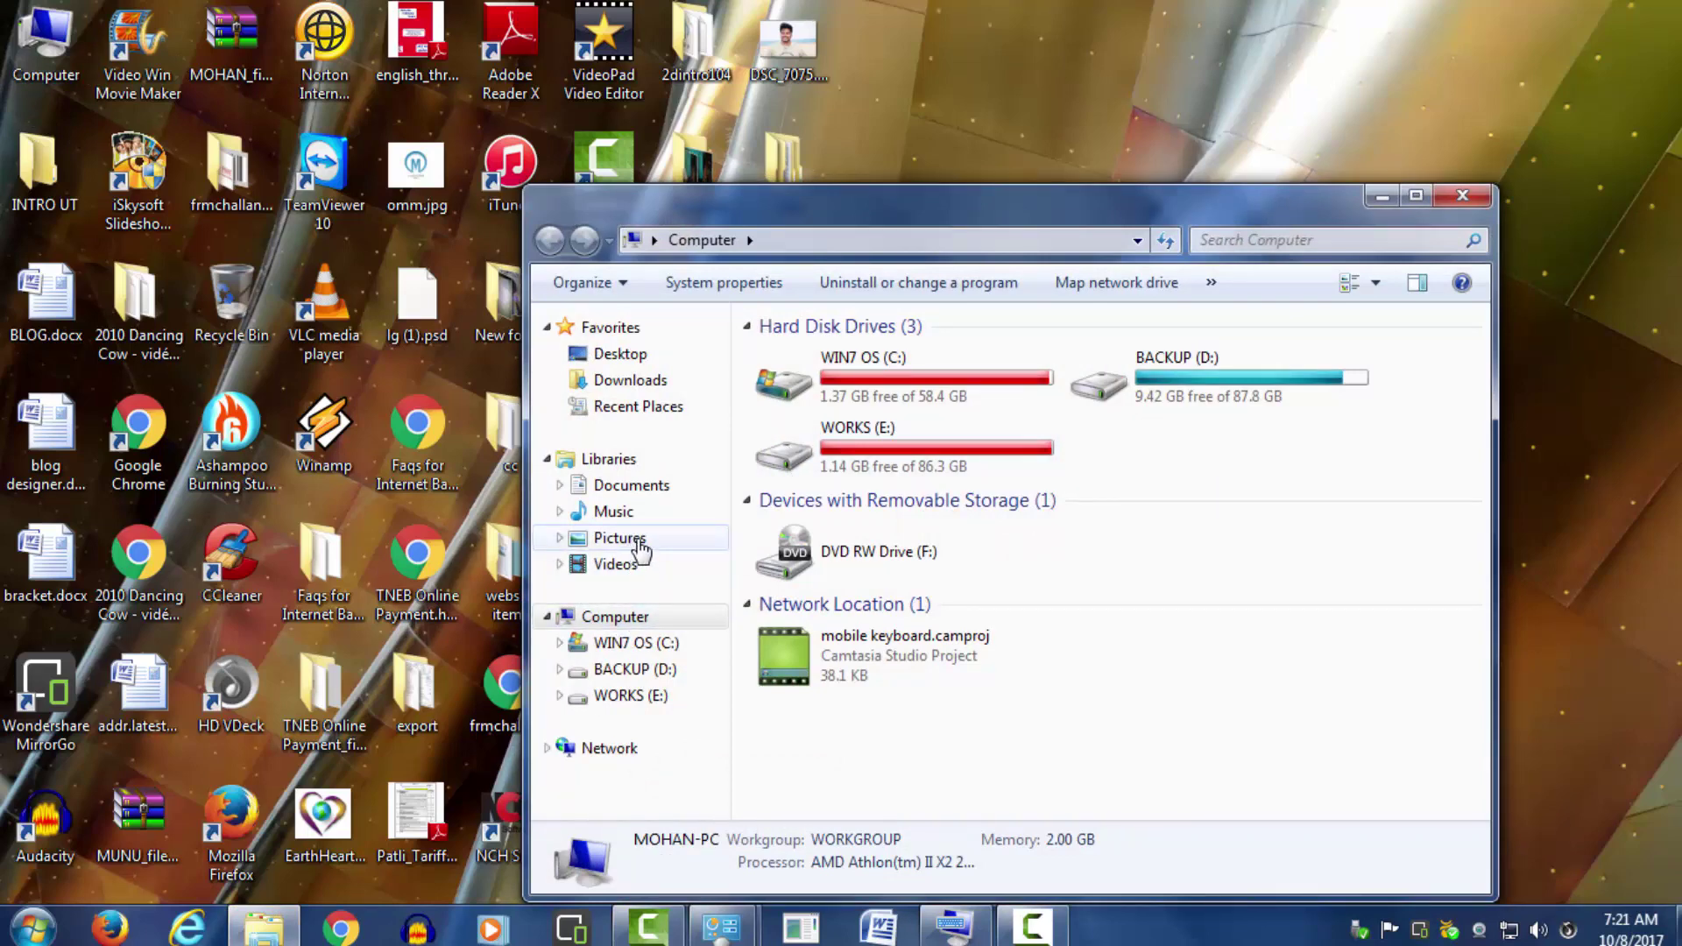
left_click(640, 549)
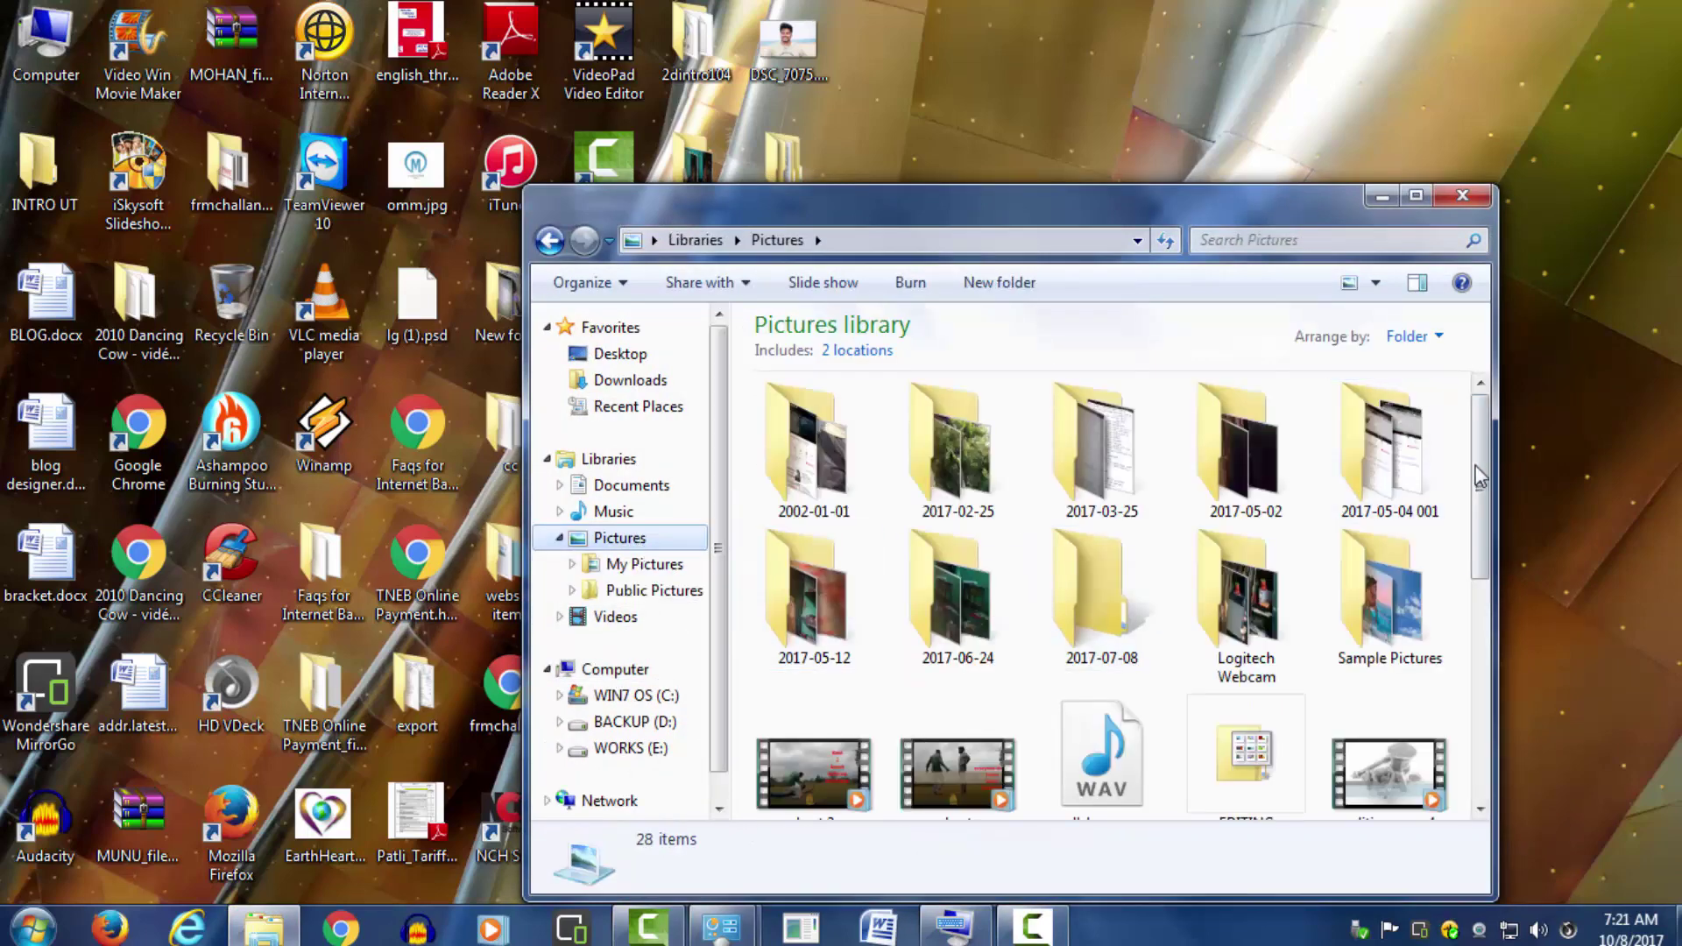
scroll(1480, 477, "down", 1)
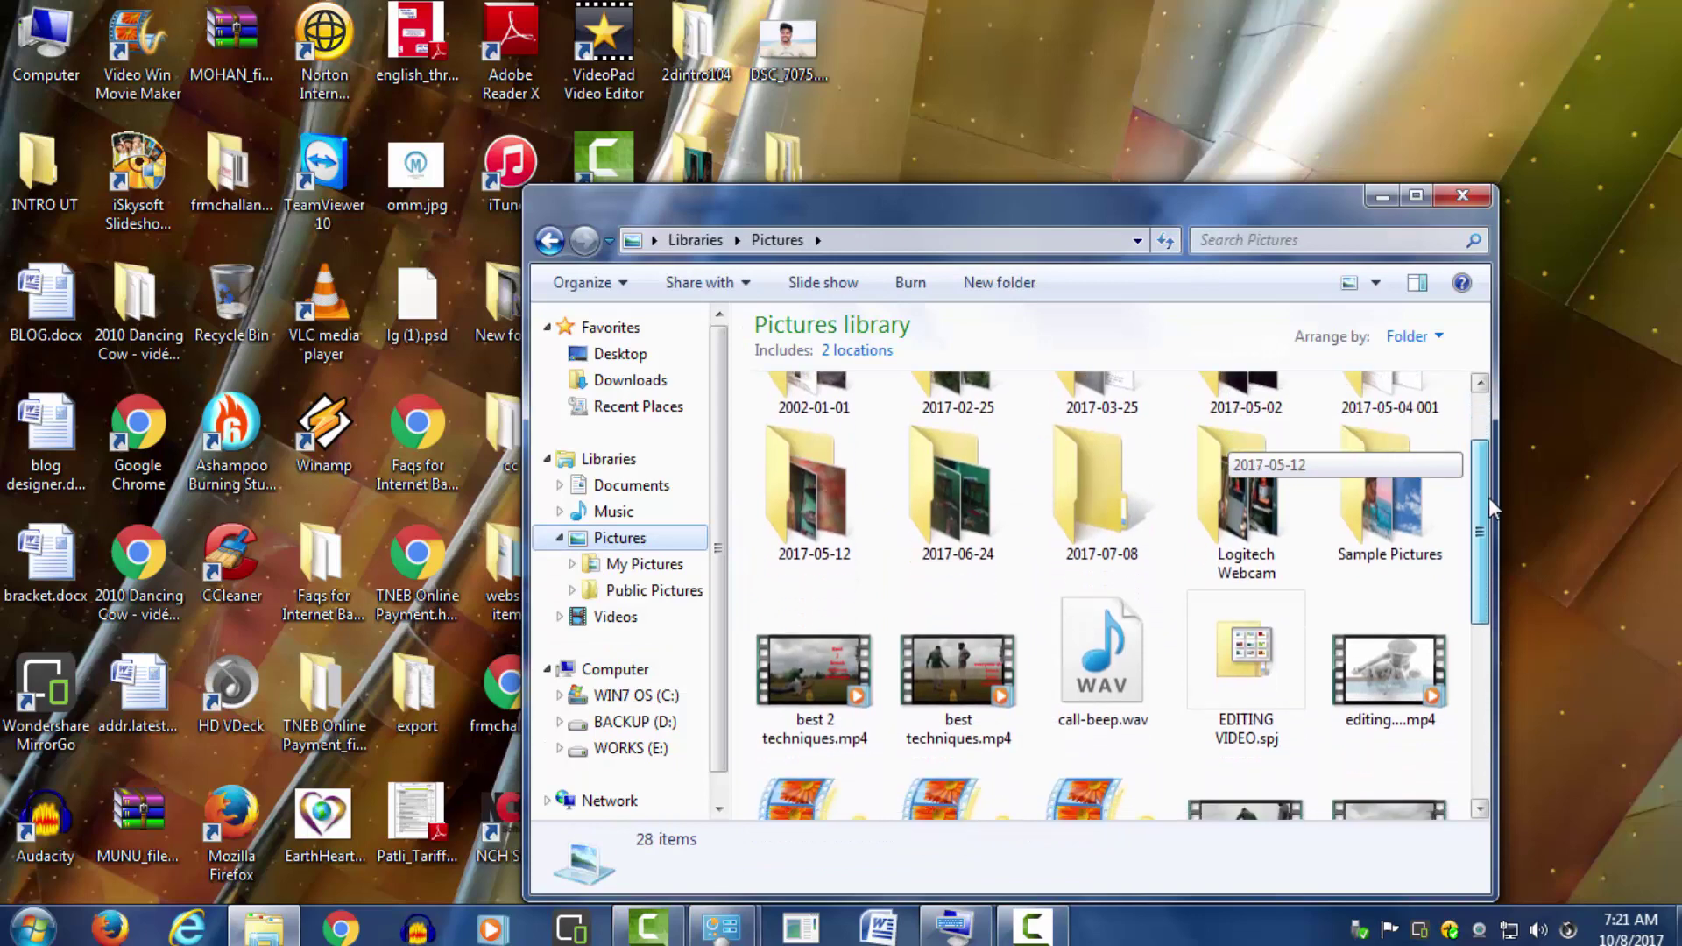
double_click(1378, 532)
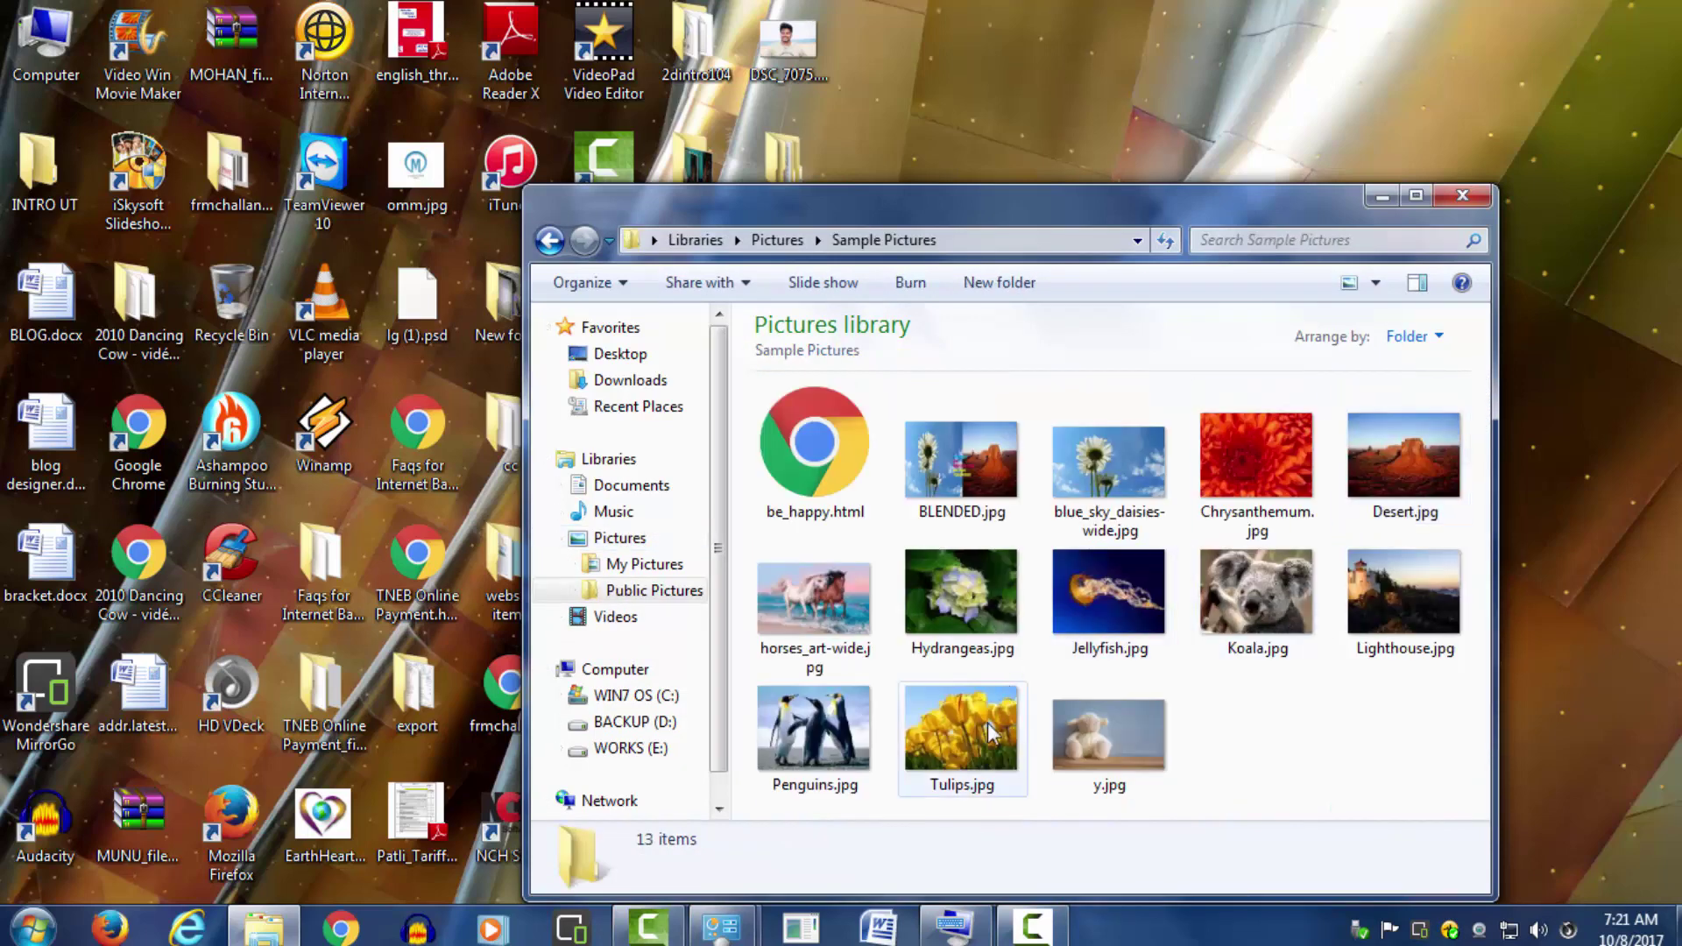
left_click(957, 501)
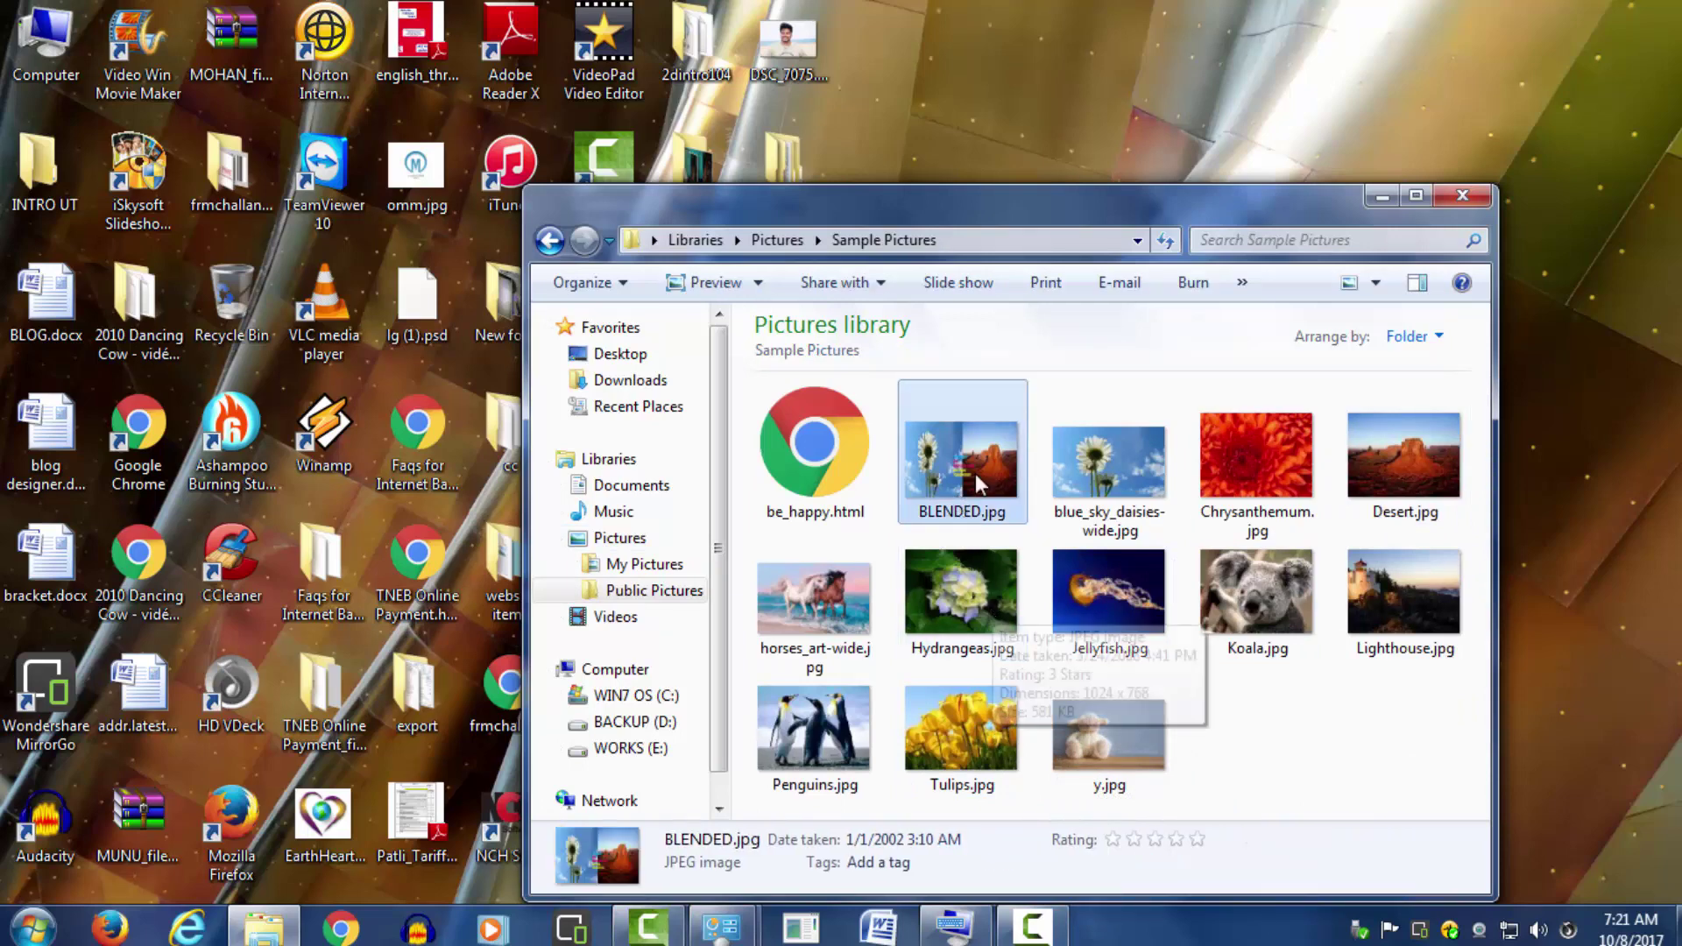
right_click(953, 458)
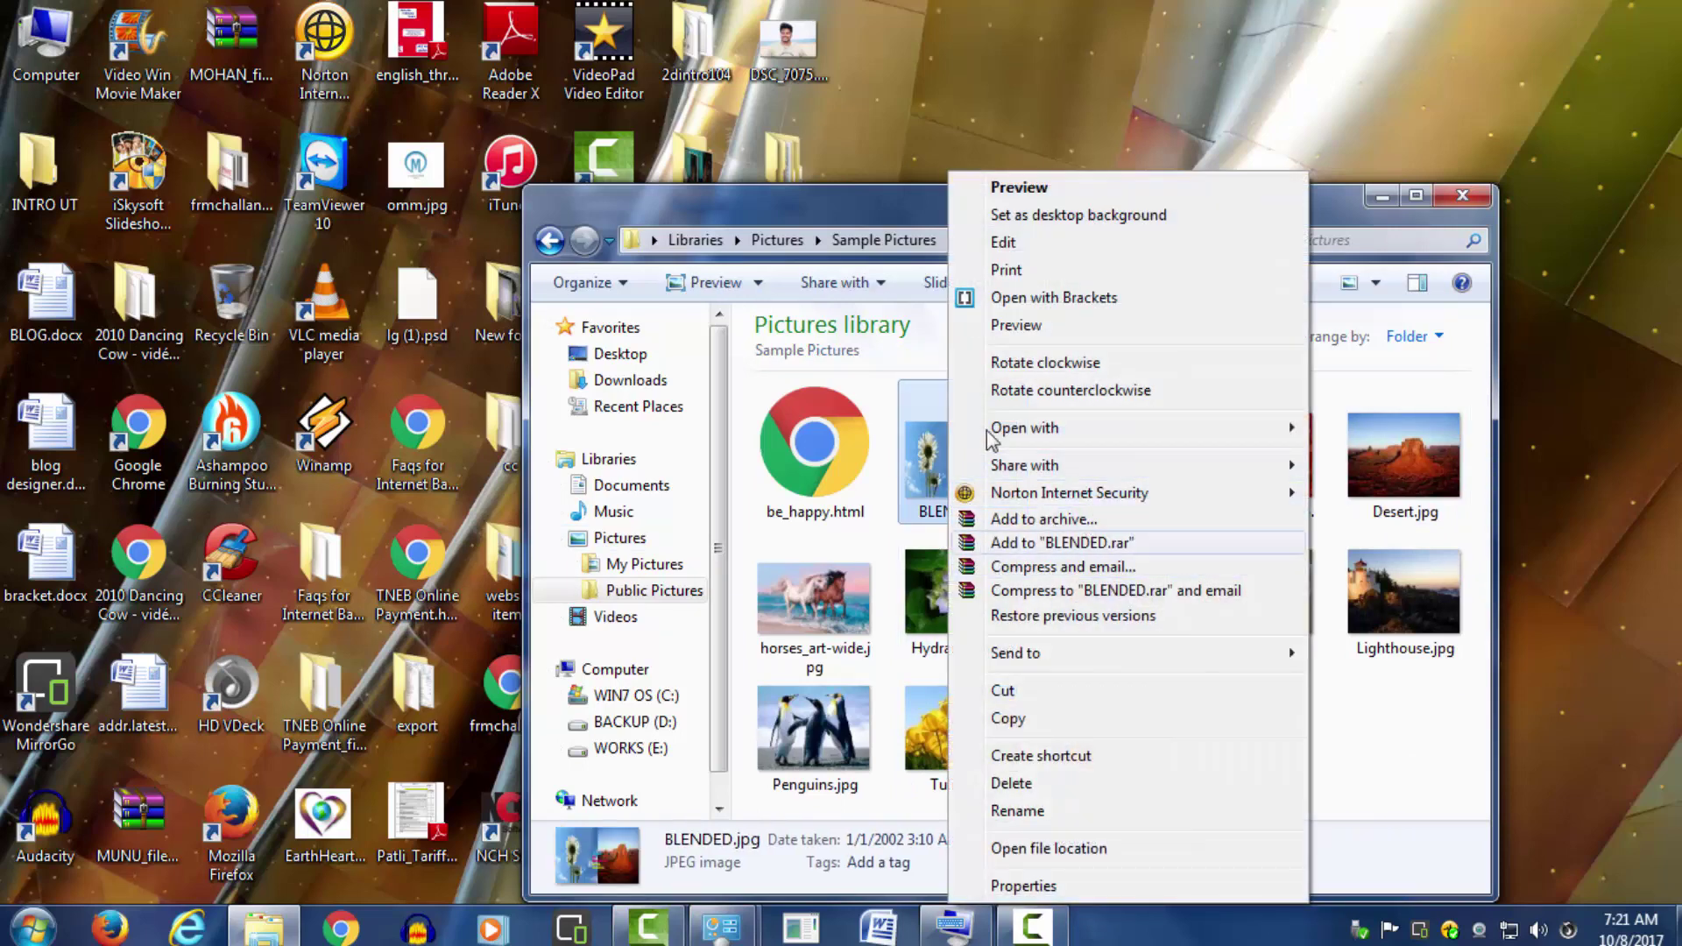
left_click(1002, 784)
left_click(928, 538)
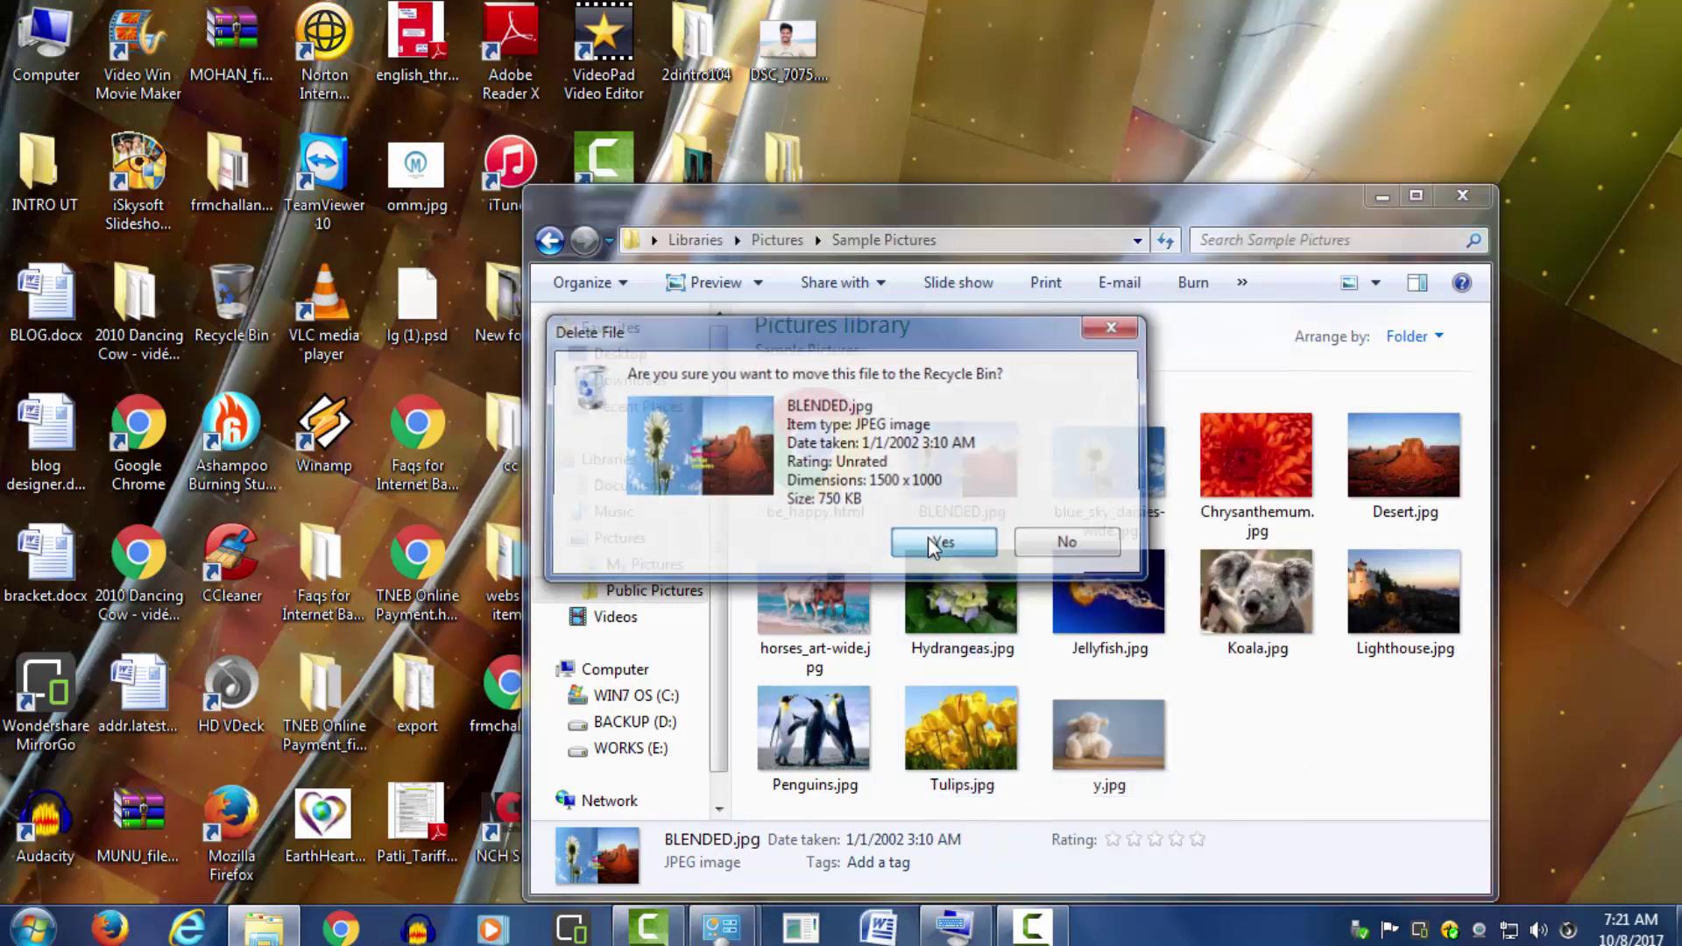
Step: Permanently delete BLENDED.jpg from the Recycle Bin, leaving it empty
key("super+d")
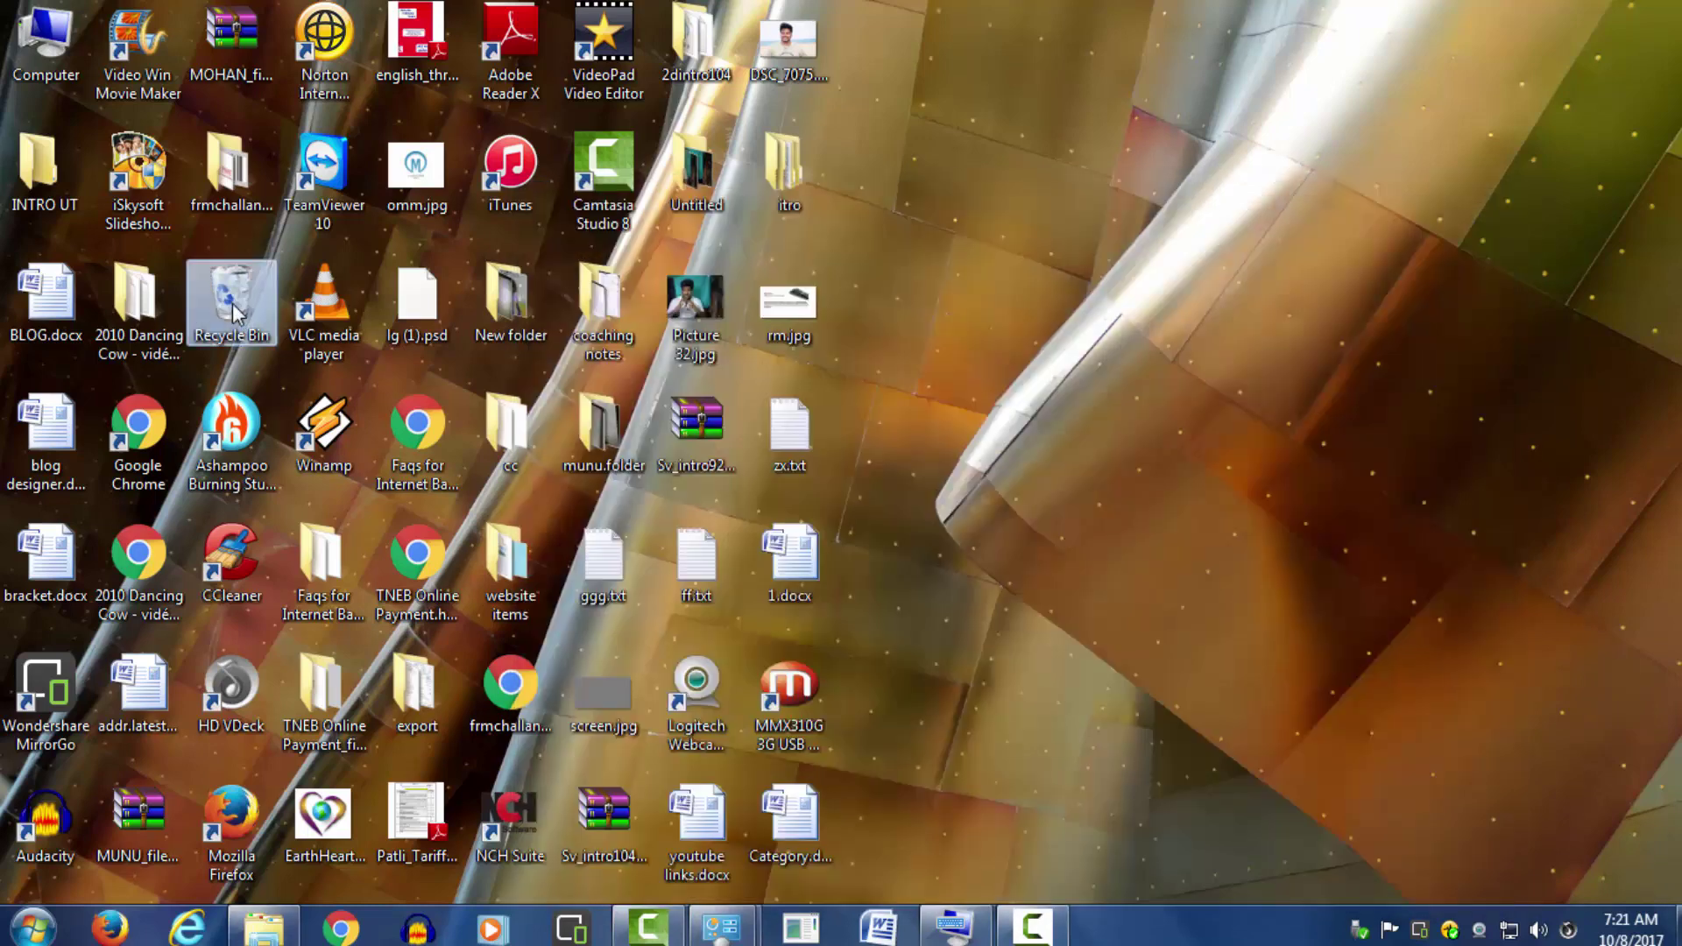
double_click(233, 303)
left_click(846, 142)
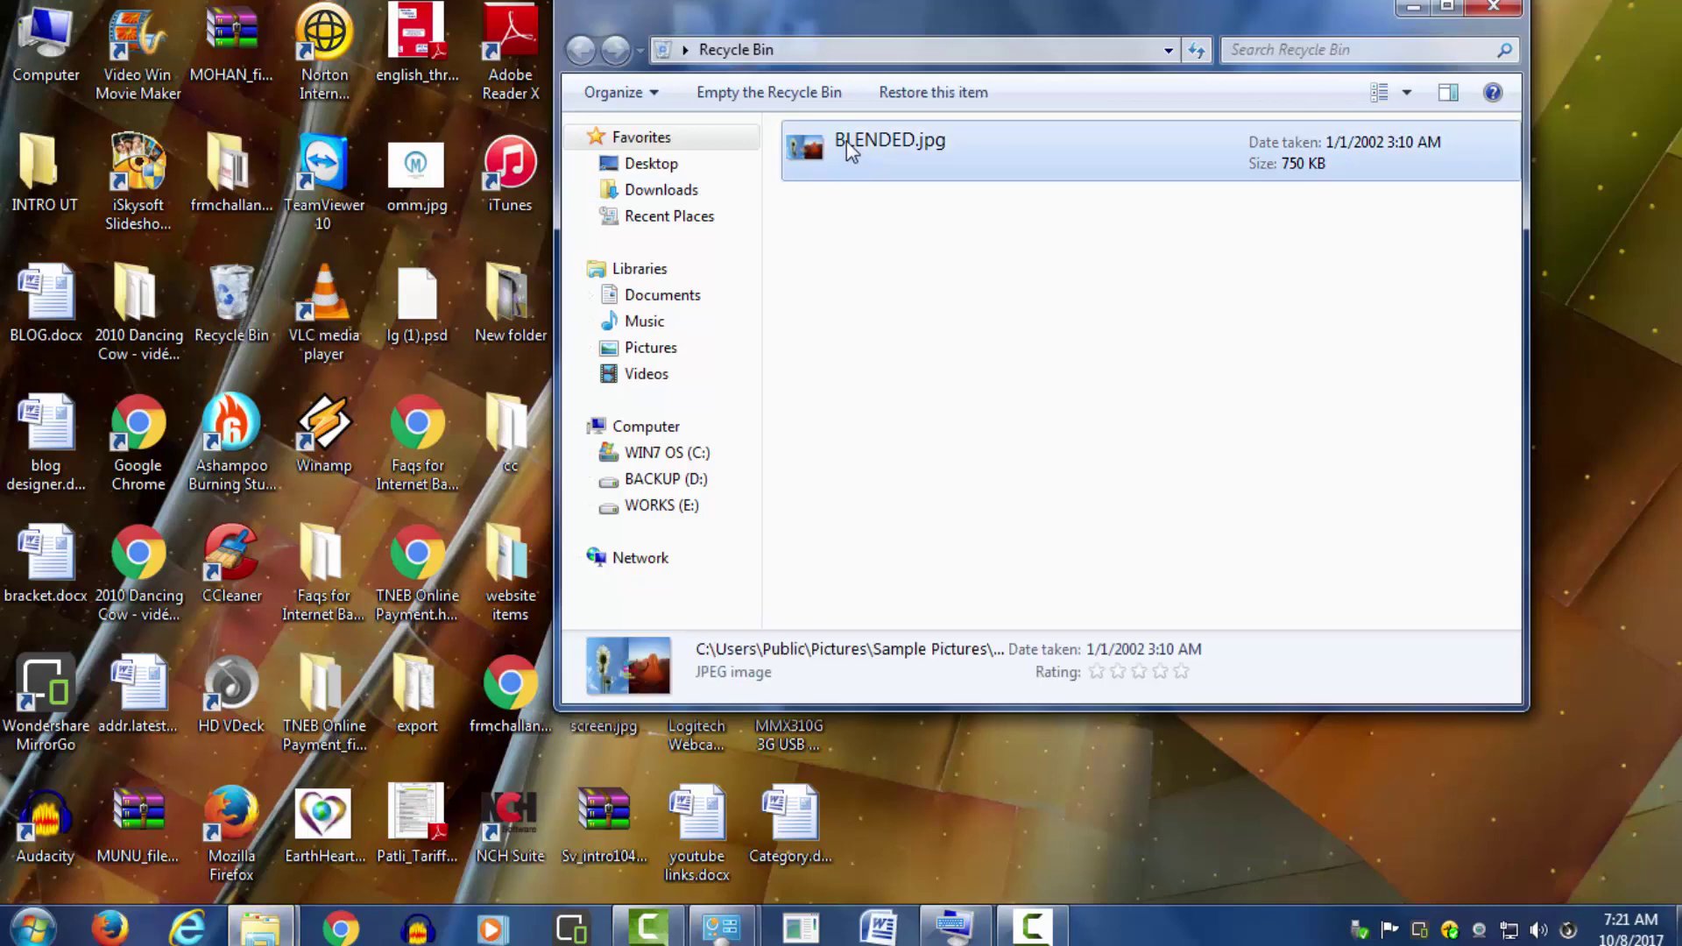
right_click(846, 142)
left_click(911, 233)
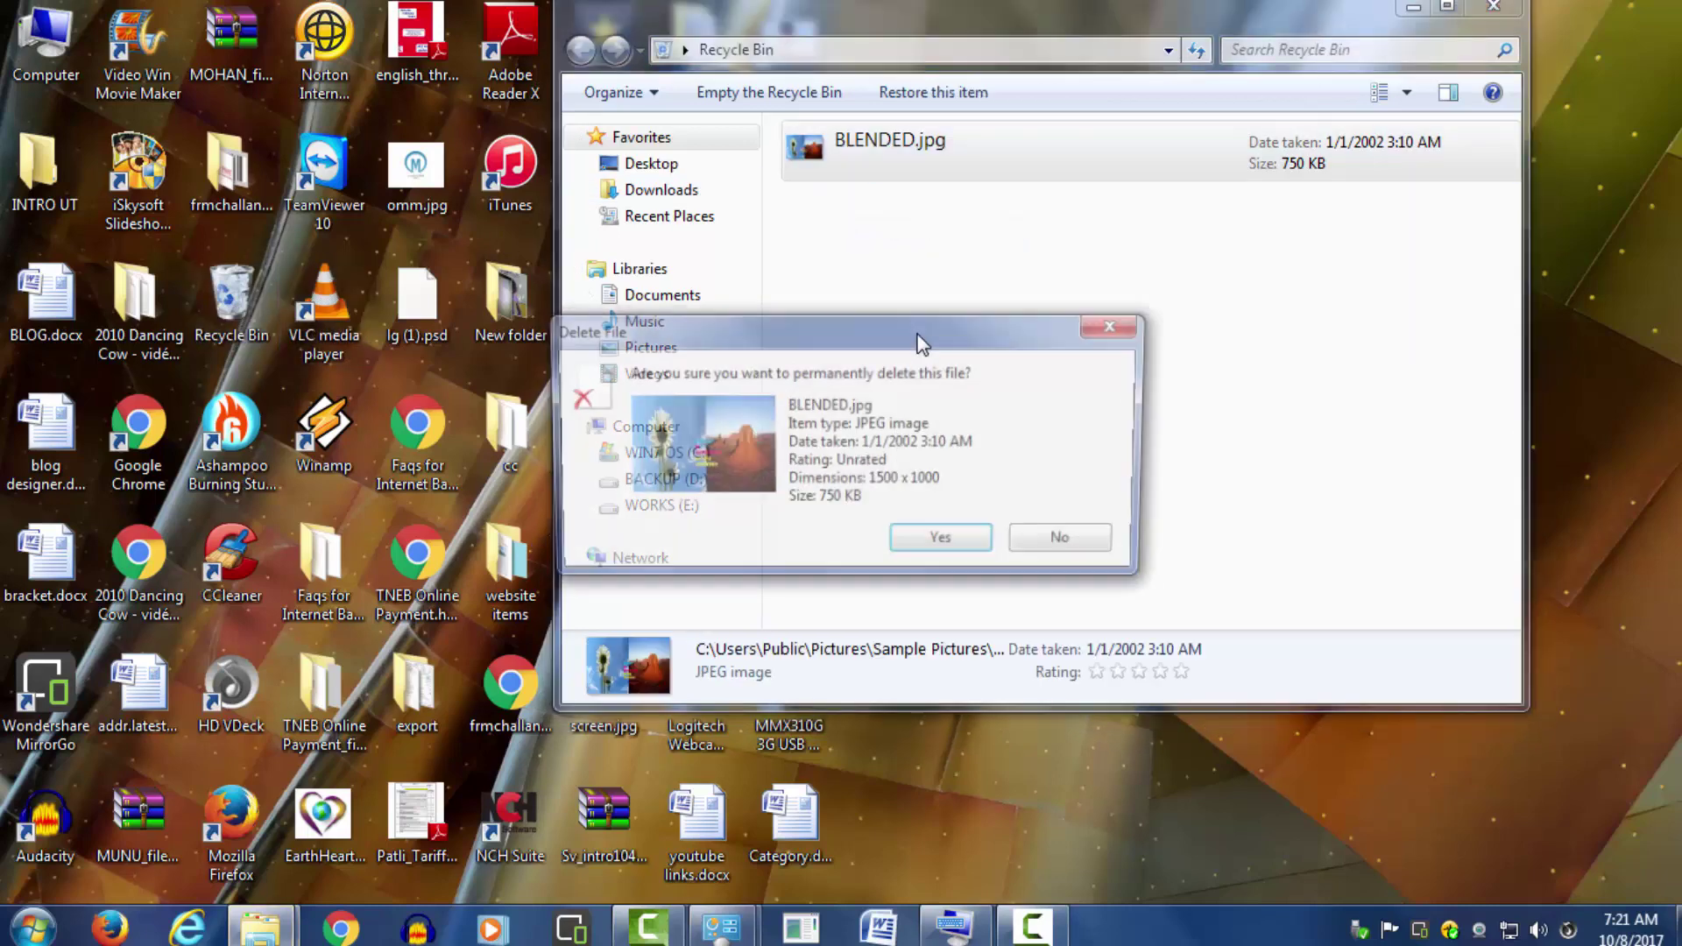
left_click(945, 543)
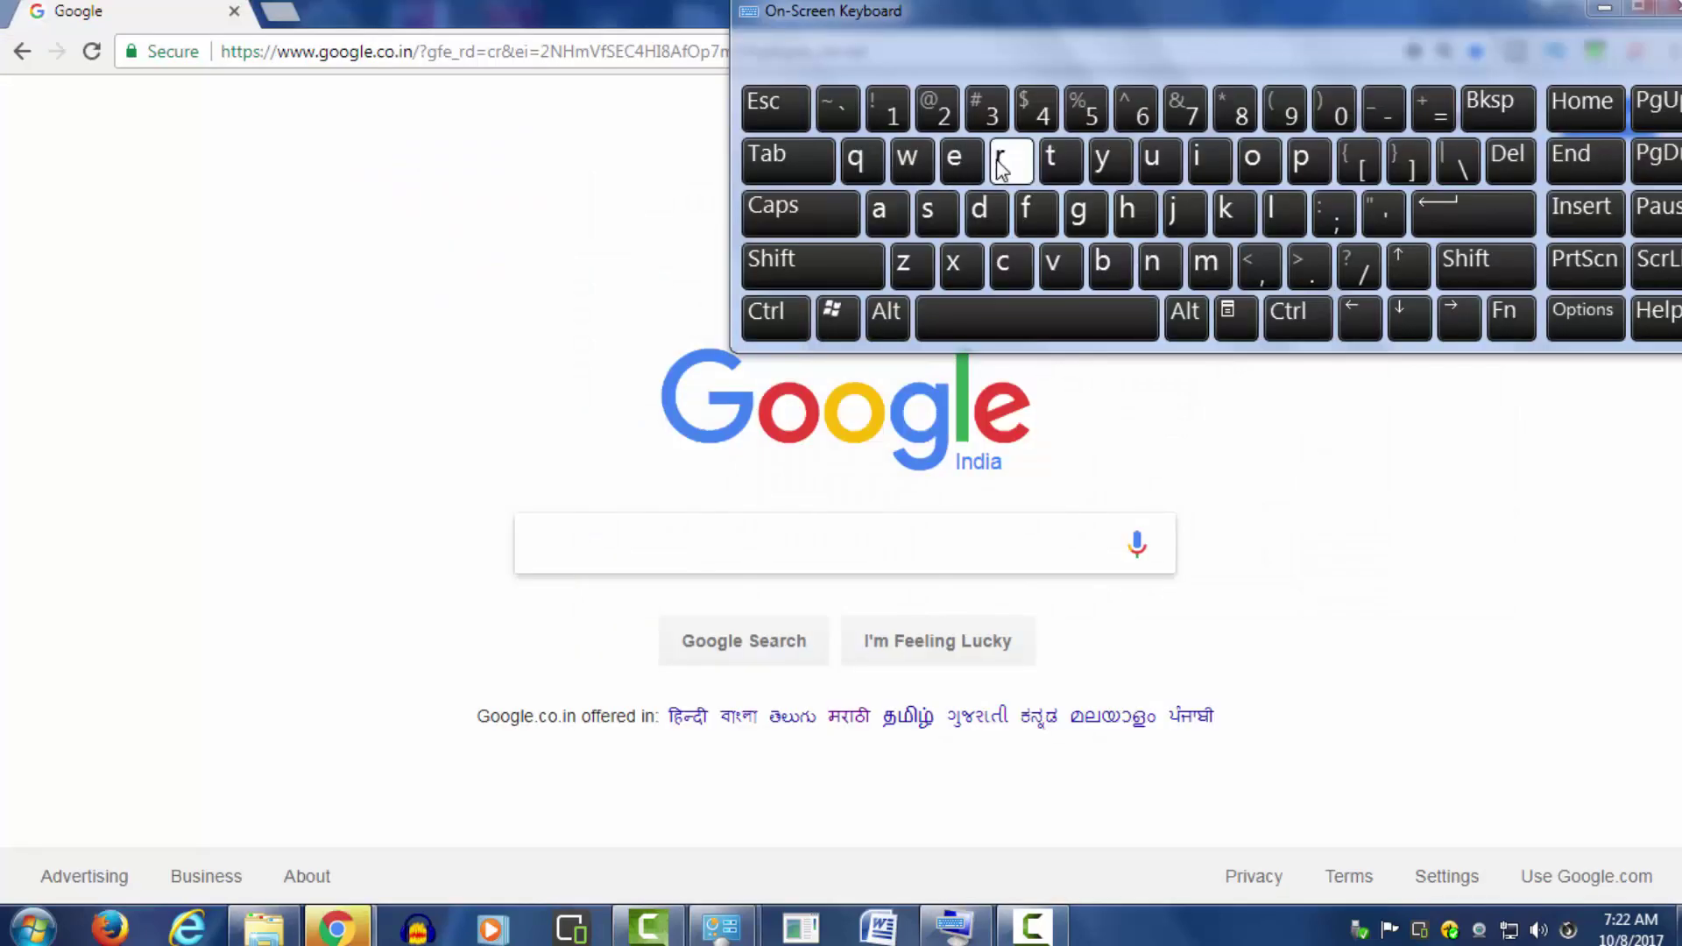
Step: Search Google for 'recuva' using the On-Screen Keyboard and browse the results
left_click(1001, 165)
left_click(955, 159)
left_click(1010, 263)
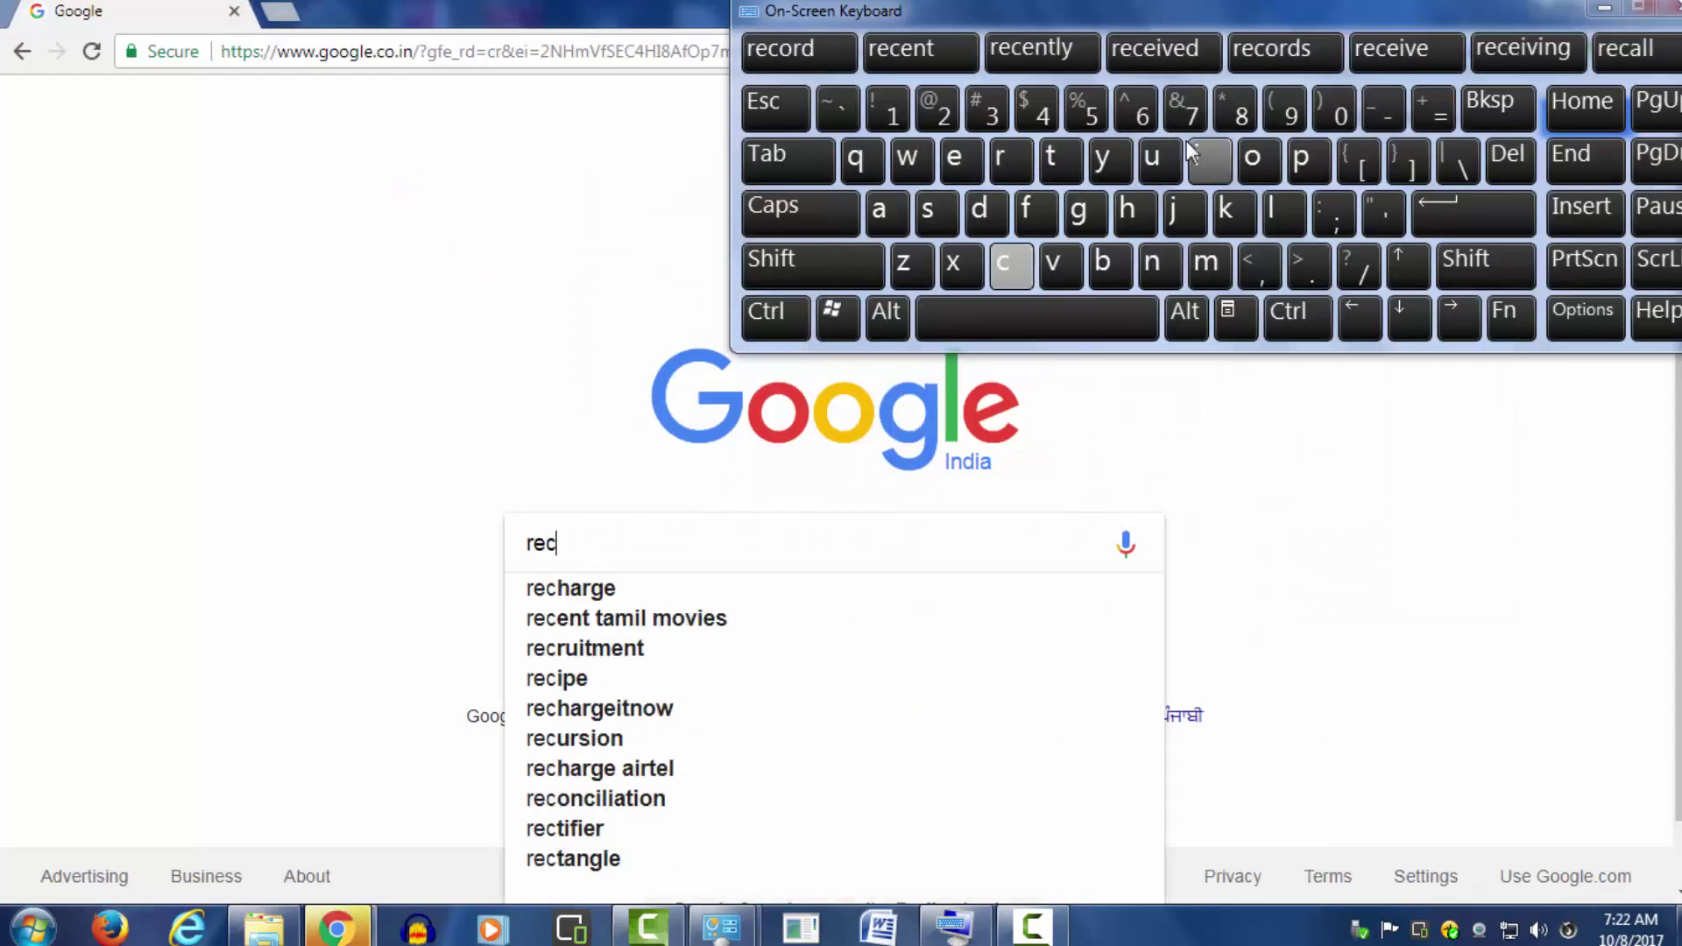
left_click(1175, 151)
left_click(1049, 268)
left_click(888, 214)
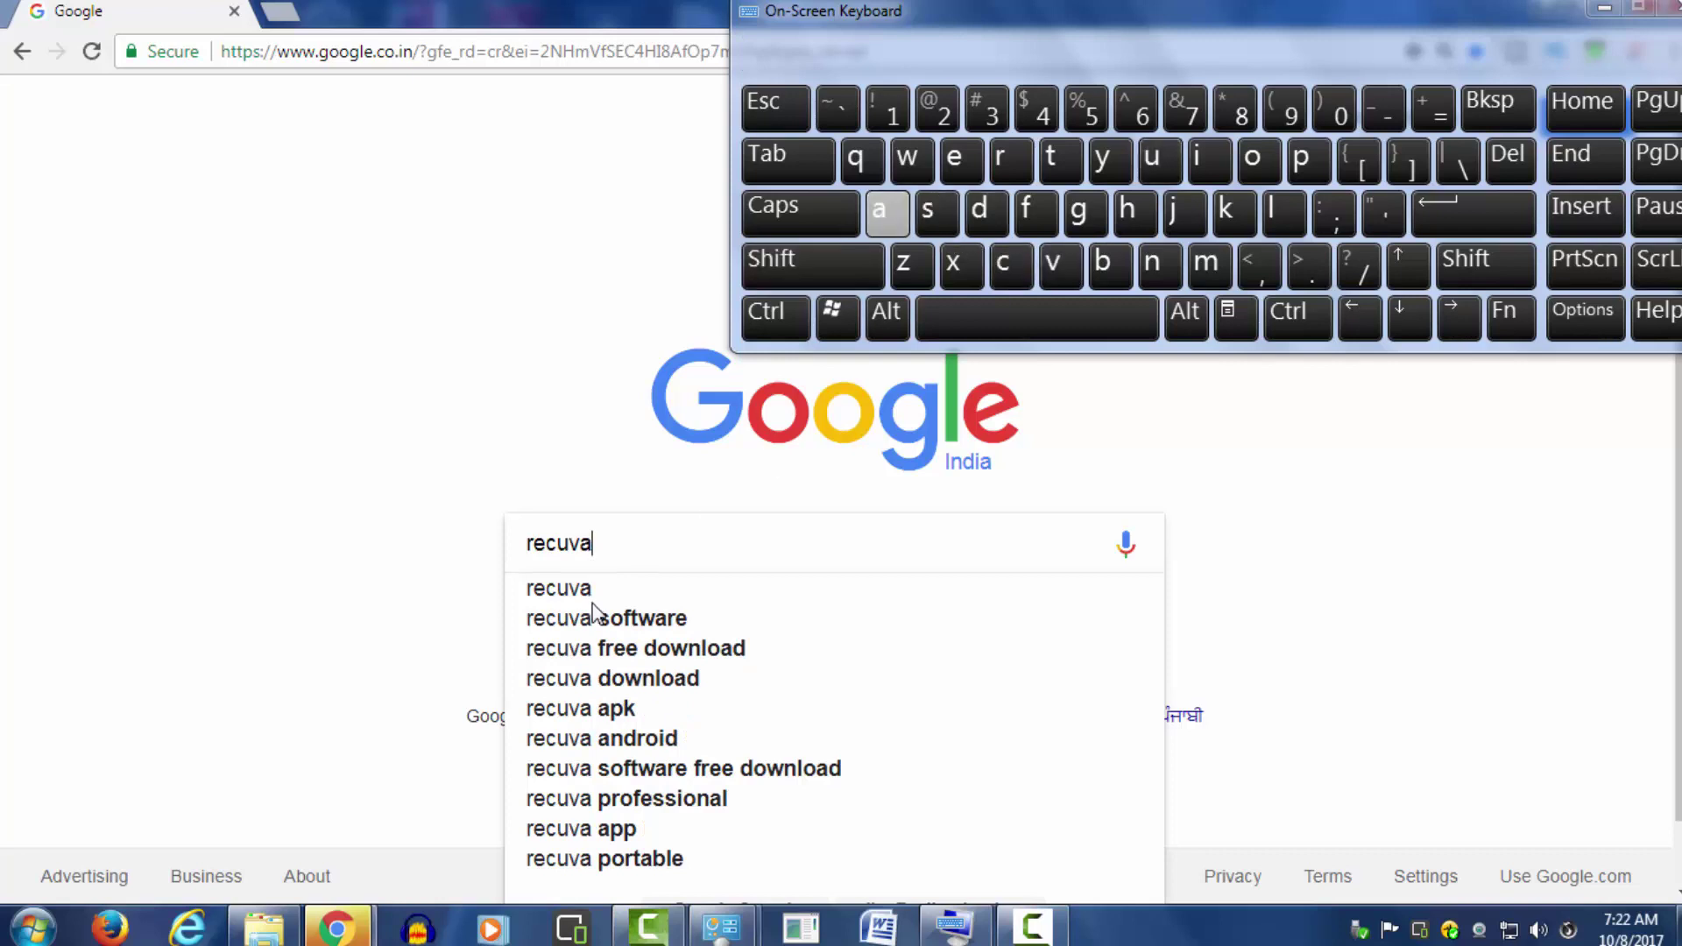
left_click(1513, 194)
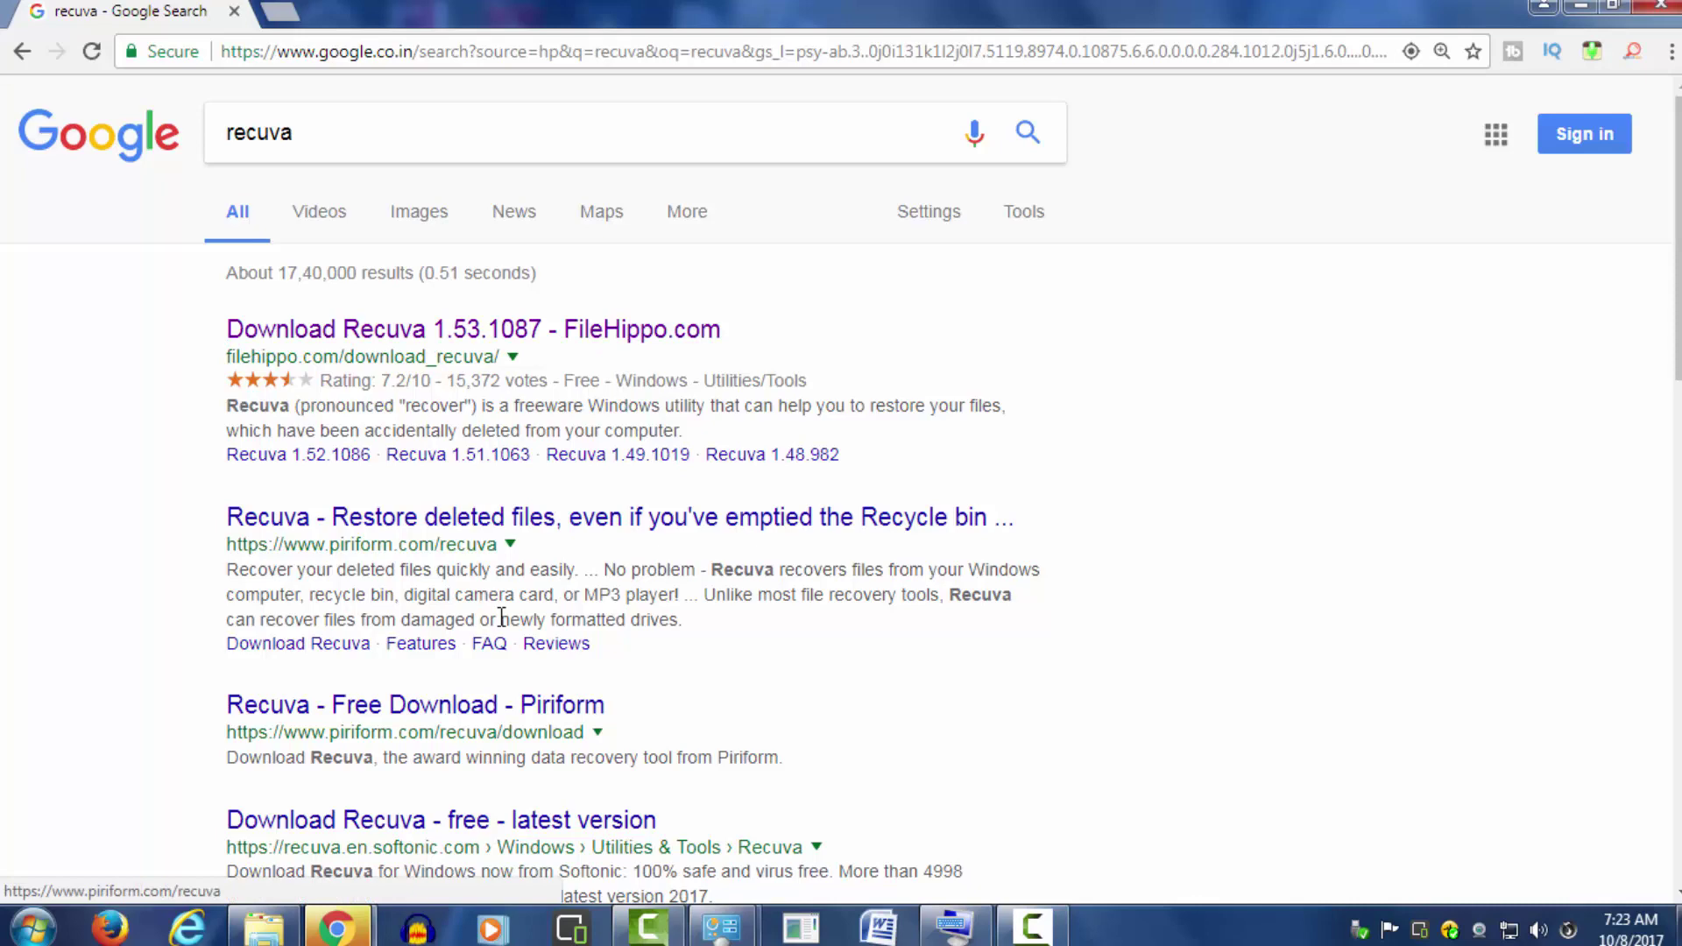
scroll(406, 673, "down", 3)
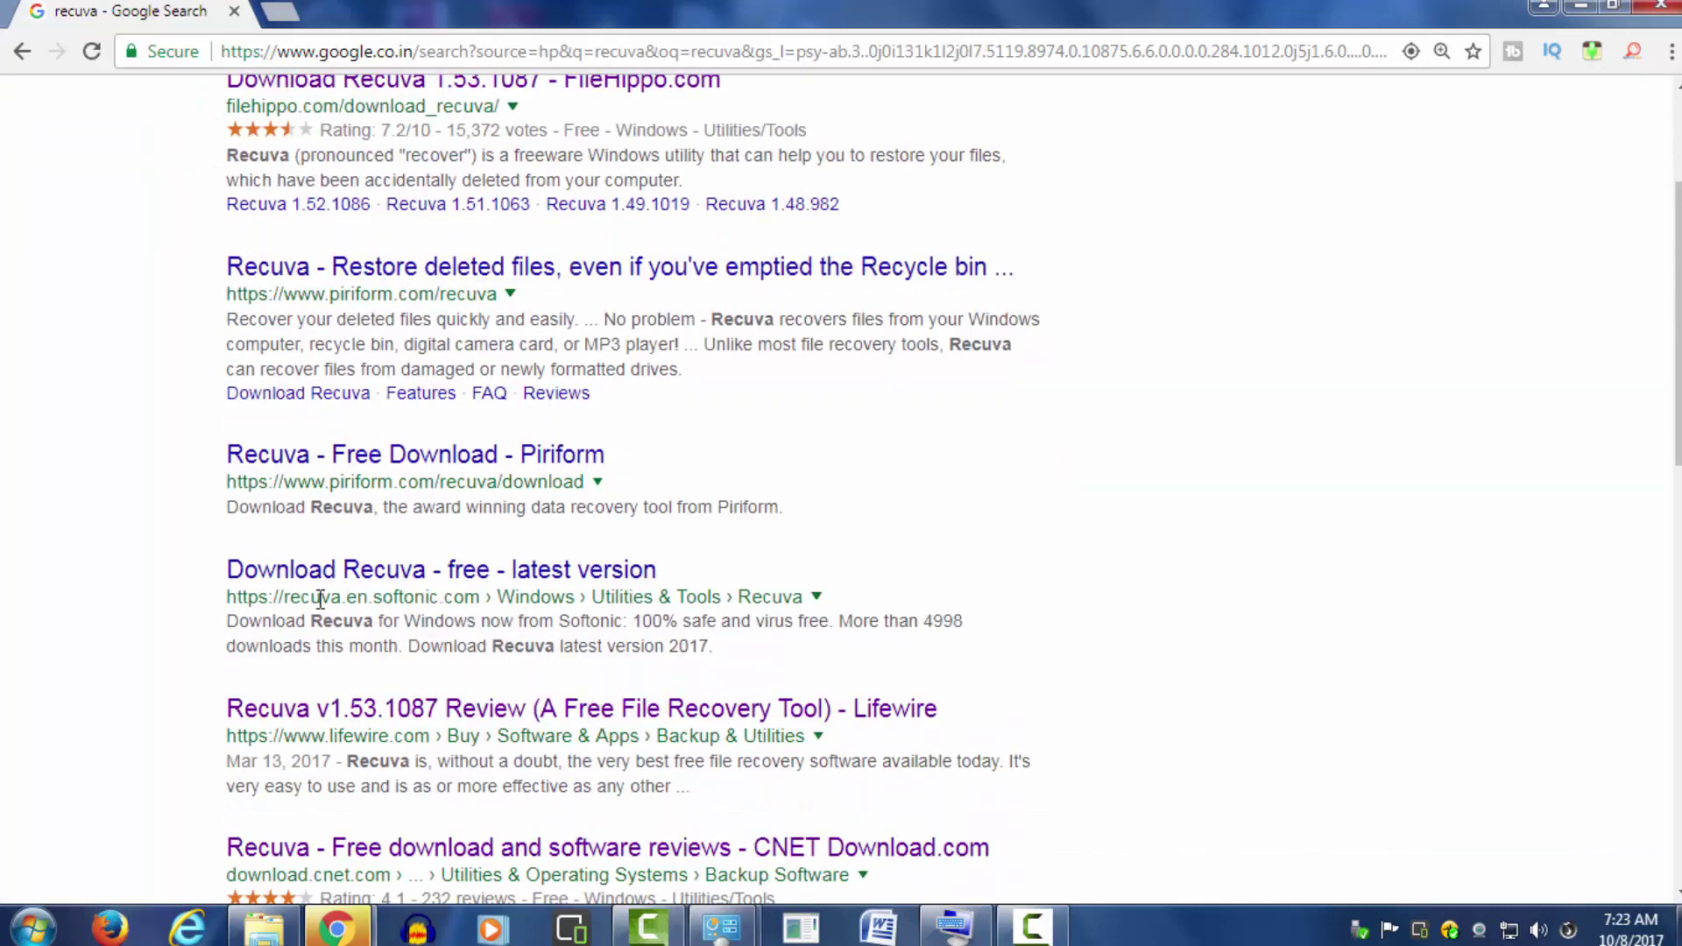
scroll(969, 481, "up", 3)
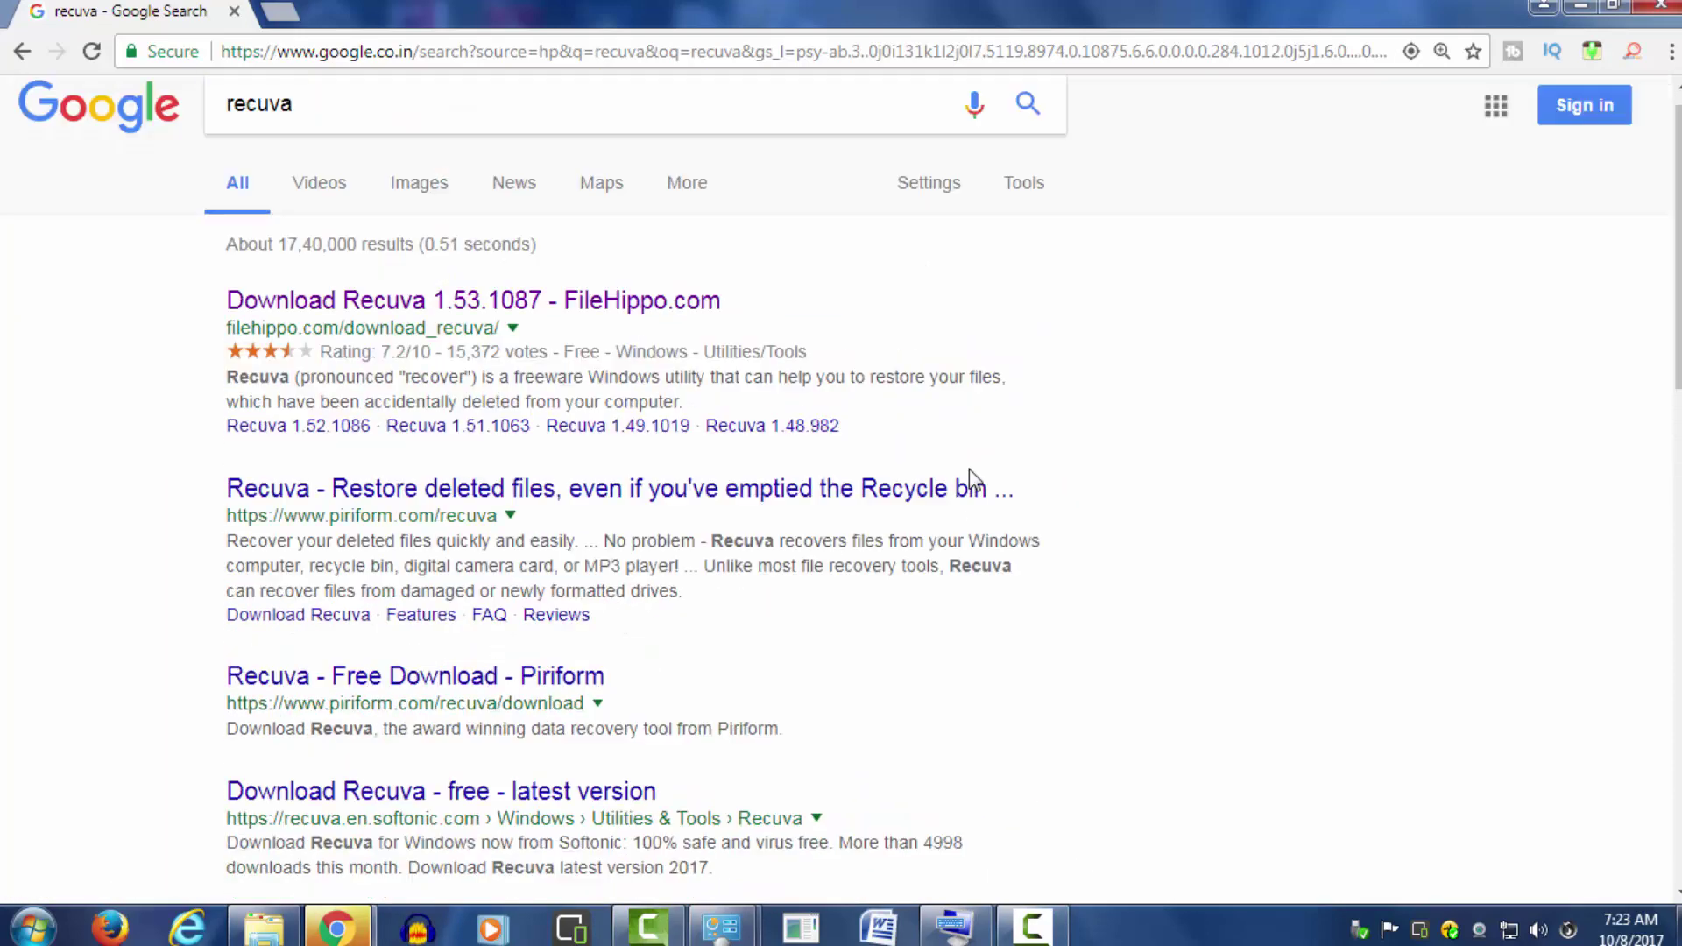
Step: Open the FileHippo Recuva page and view its Technical details
left_click(624, 333)
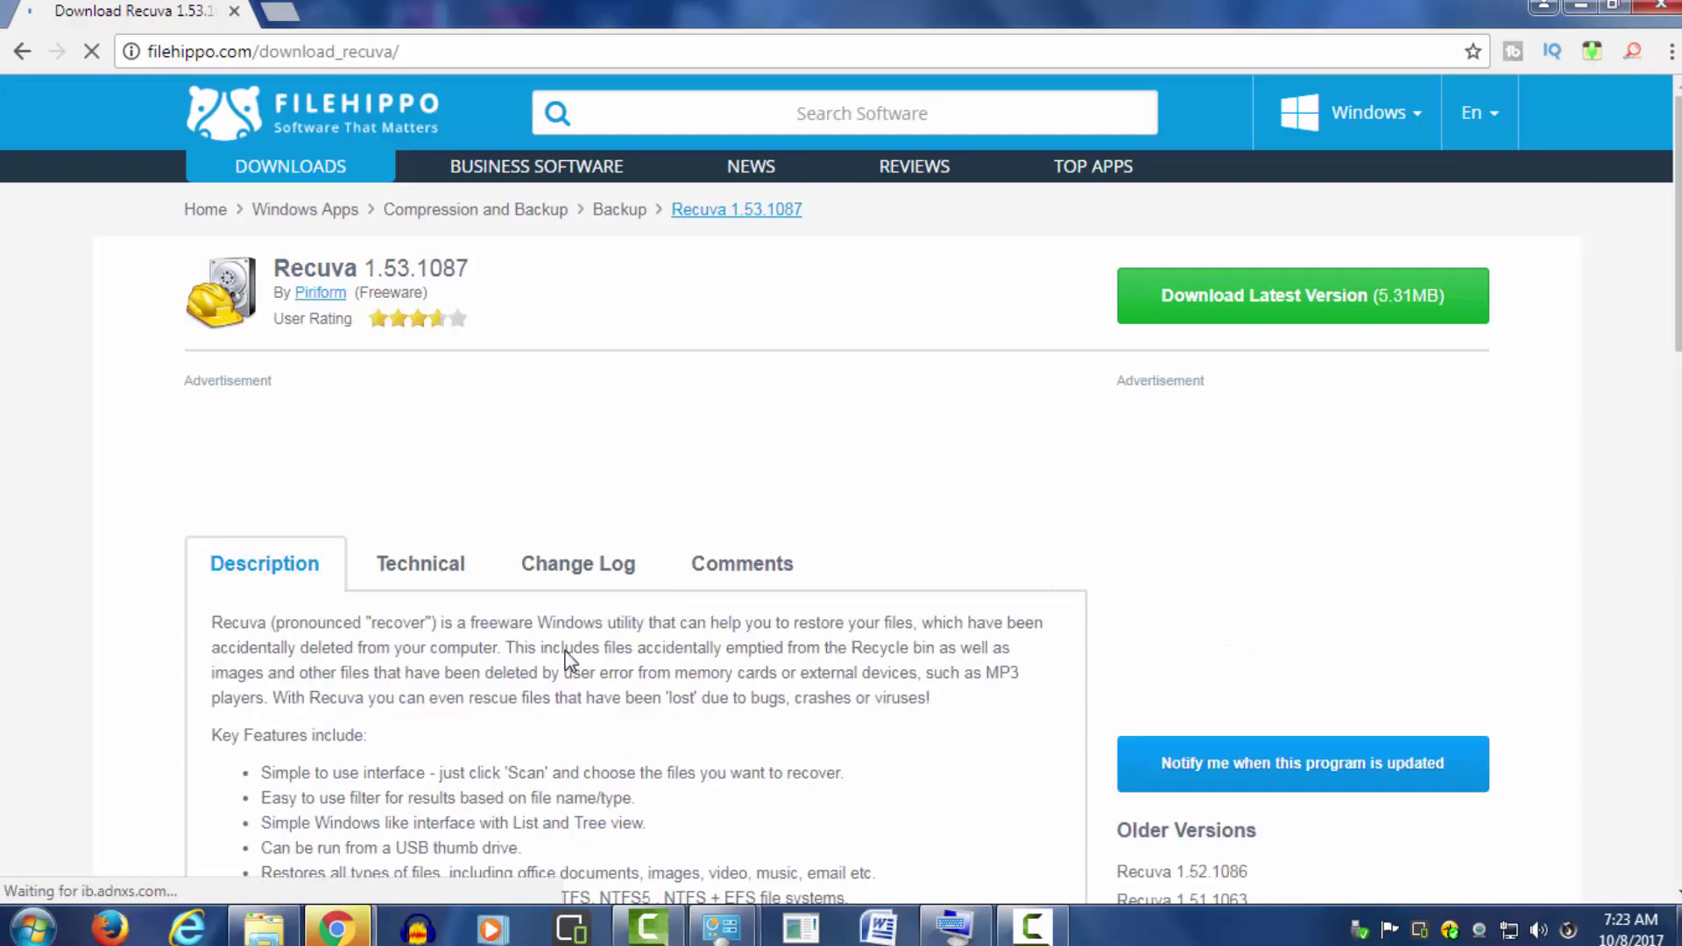
scroll(564, 674, "down", 3)
left_click(465, 338)
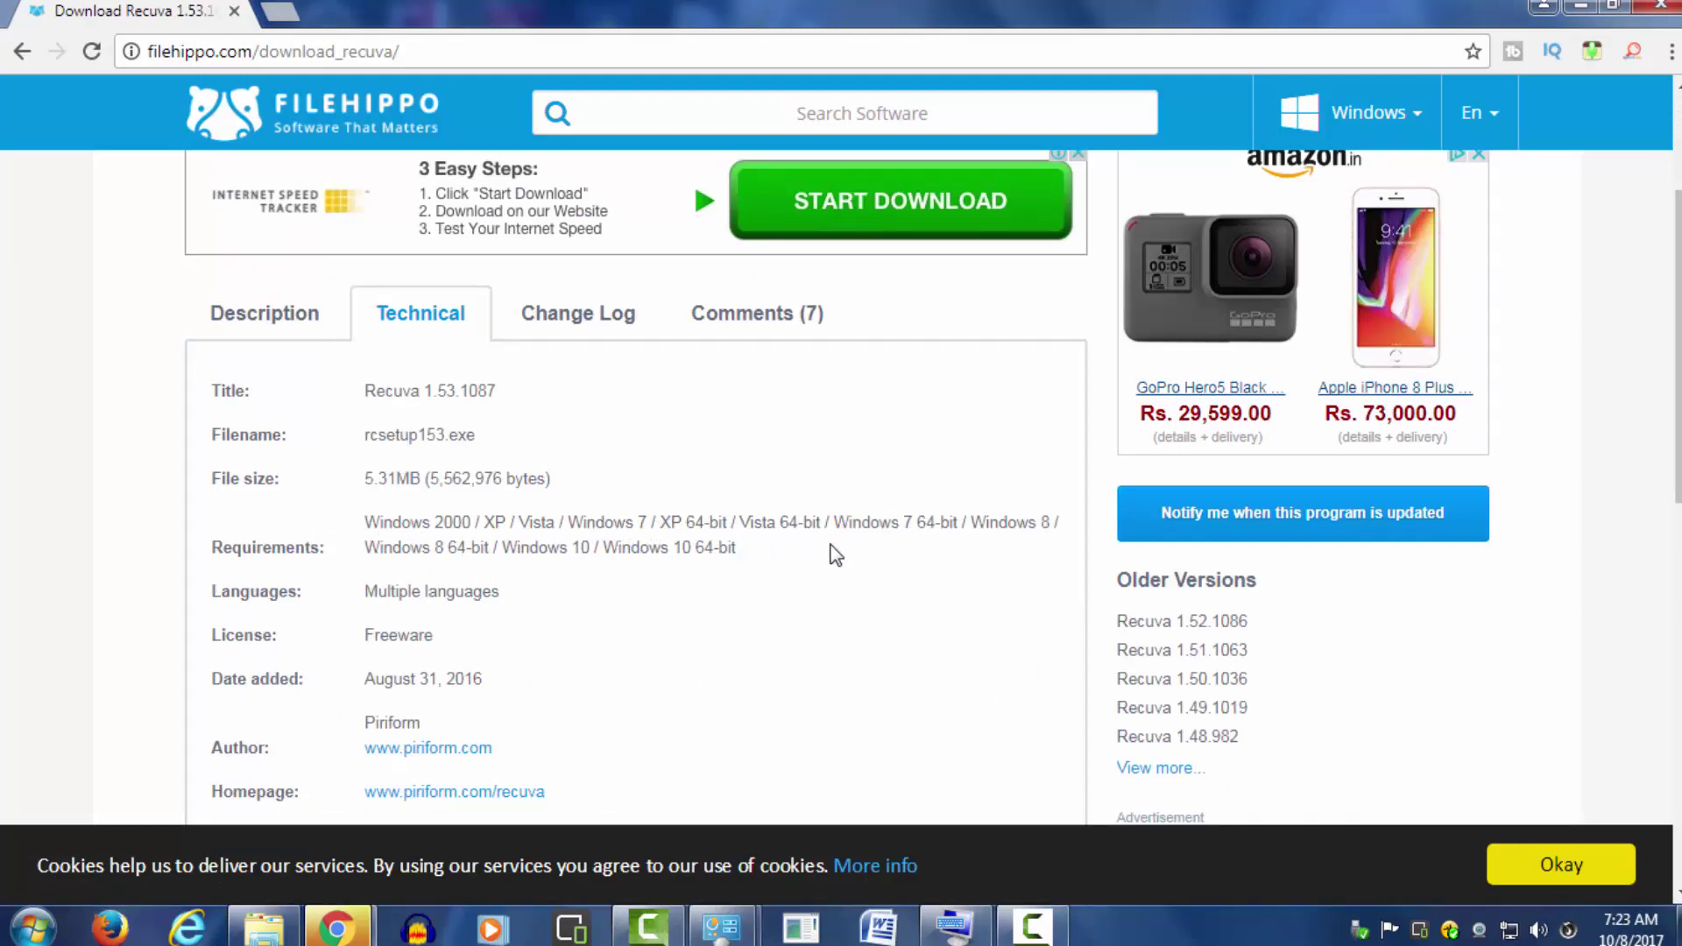
scroll(572, 520, "up", 3)
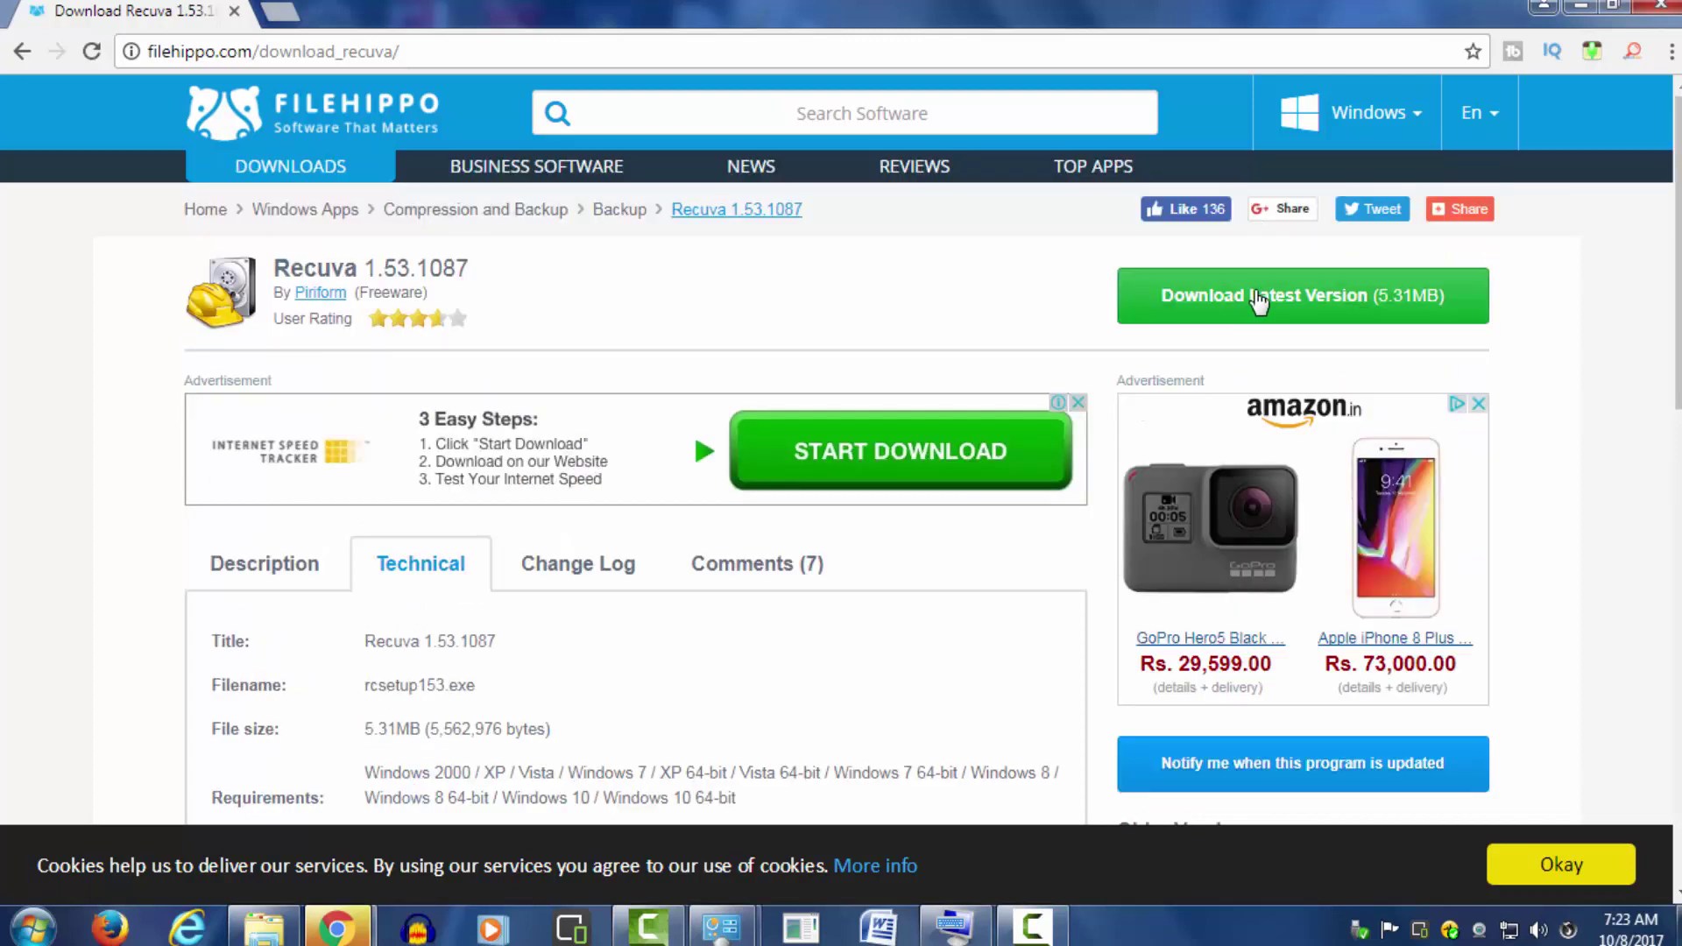
Step: Download the latest Recuva version and run the rcsetup153 installer
left_click(1262, 298)
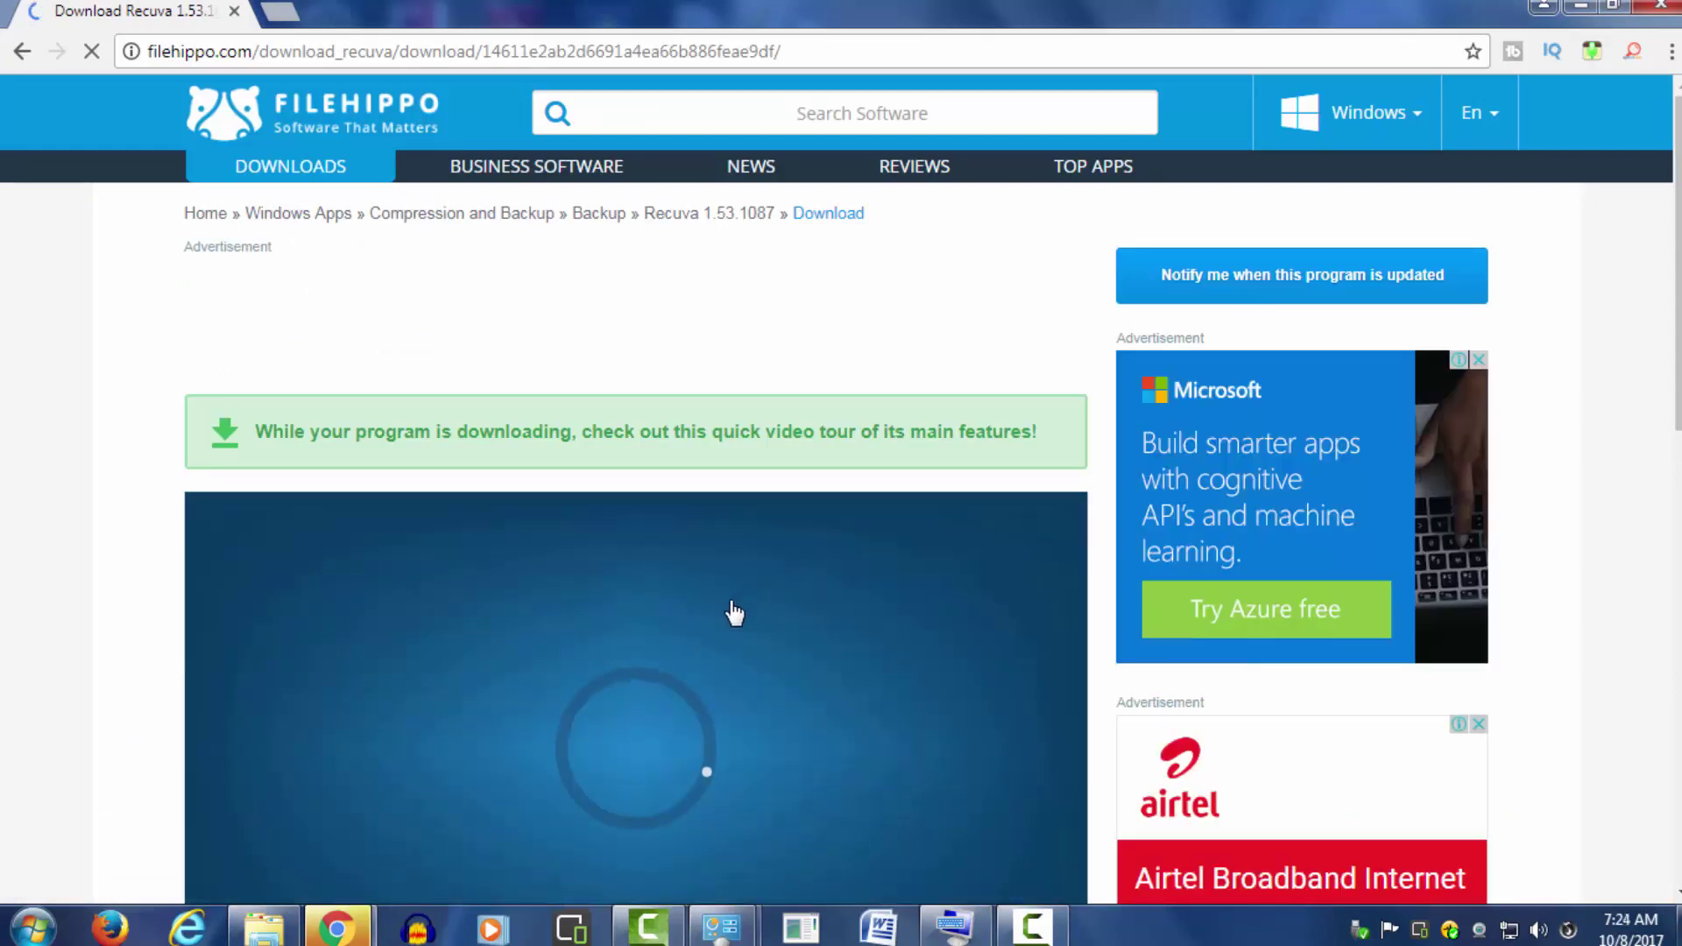
scroll(736, 611, "down", 15)
mouse_move(263, 927)
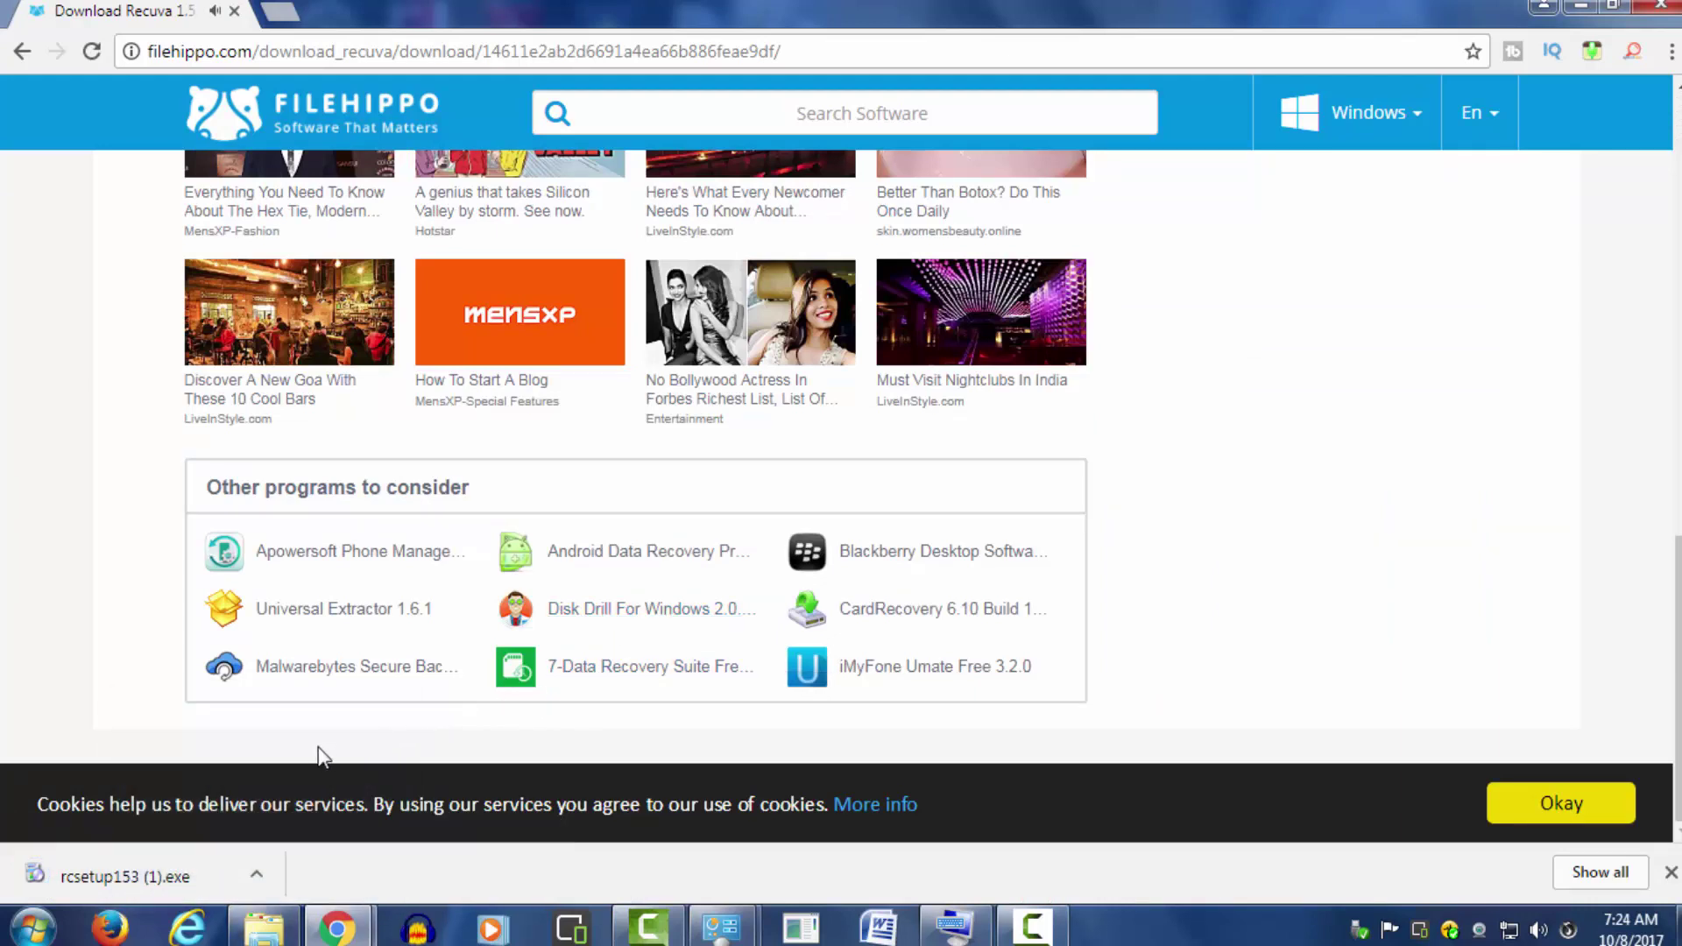
left_click(256, 874)
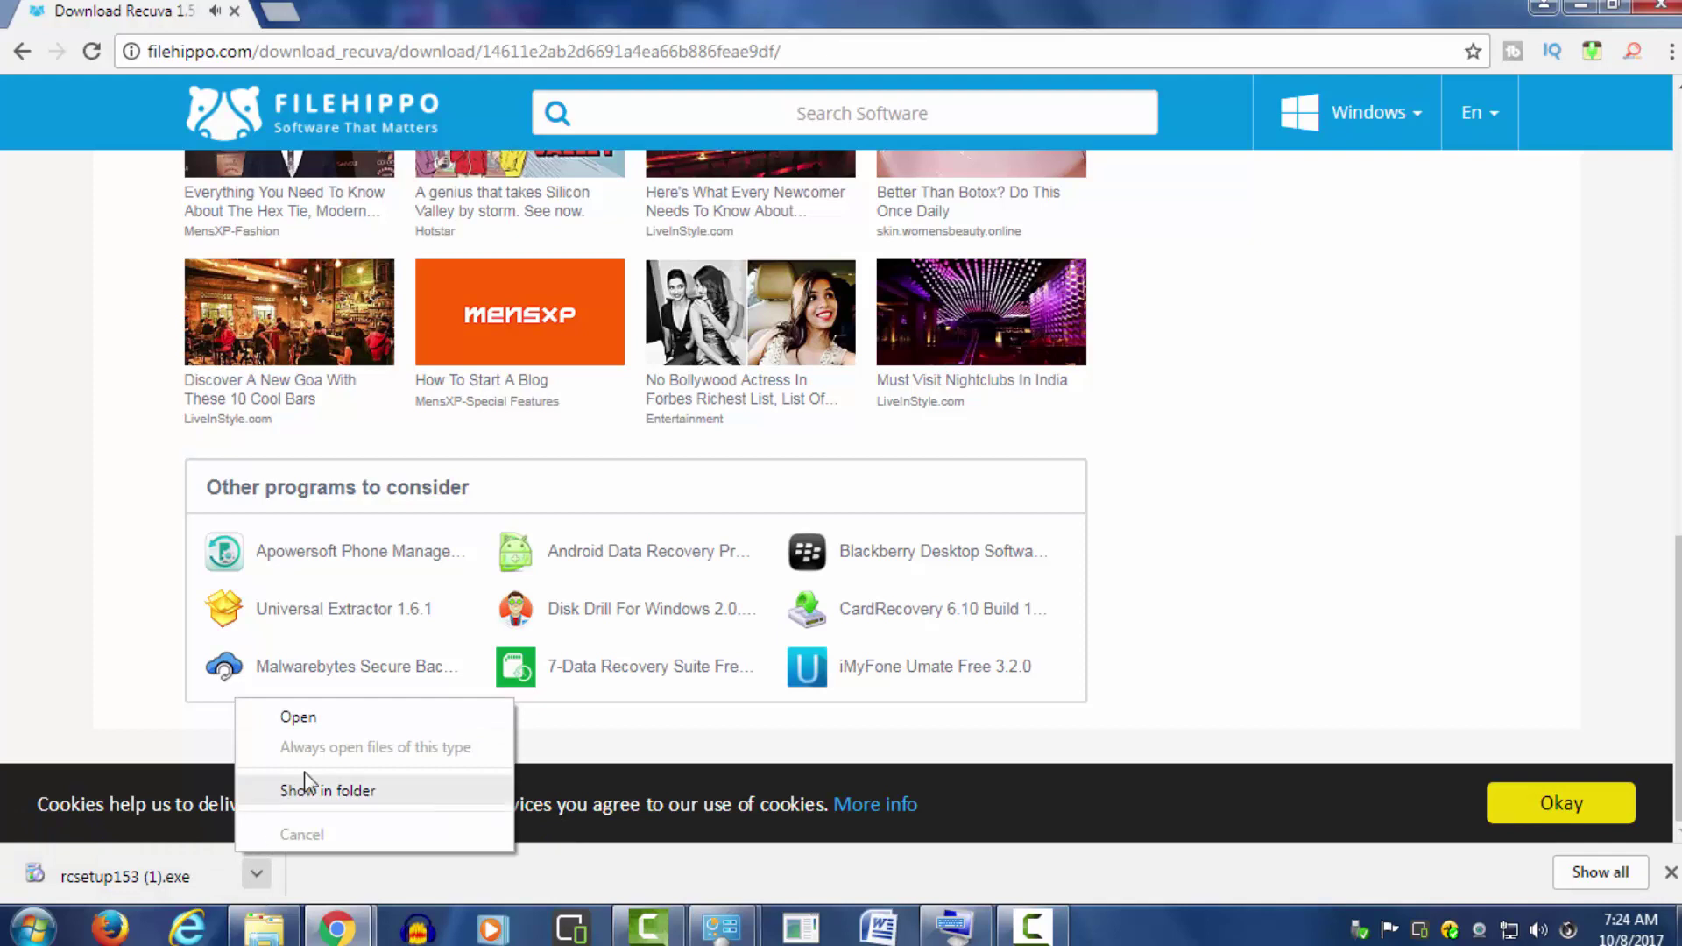
left_click(324, 712)
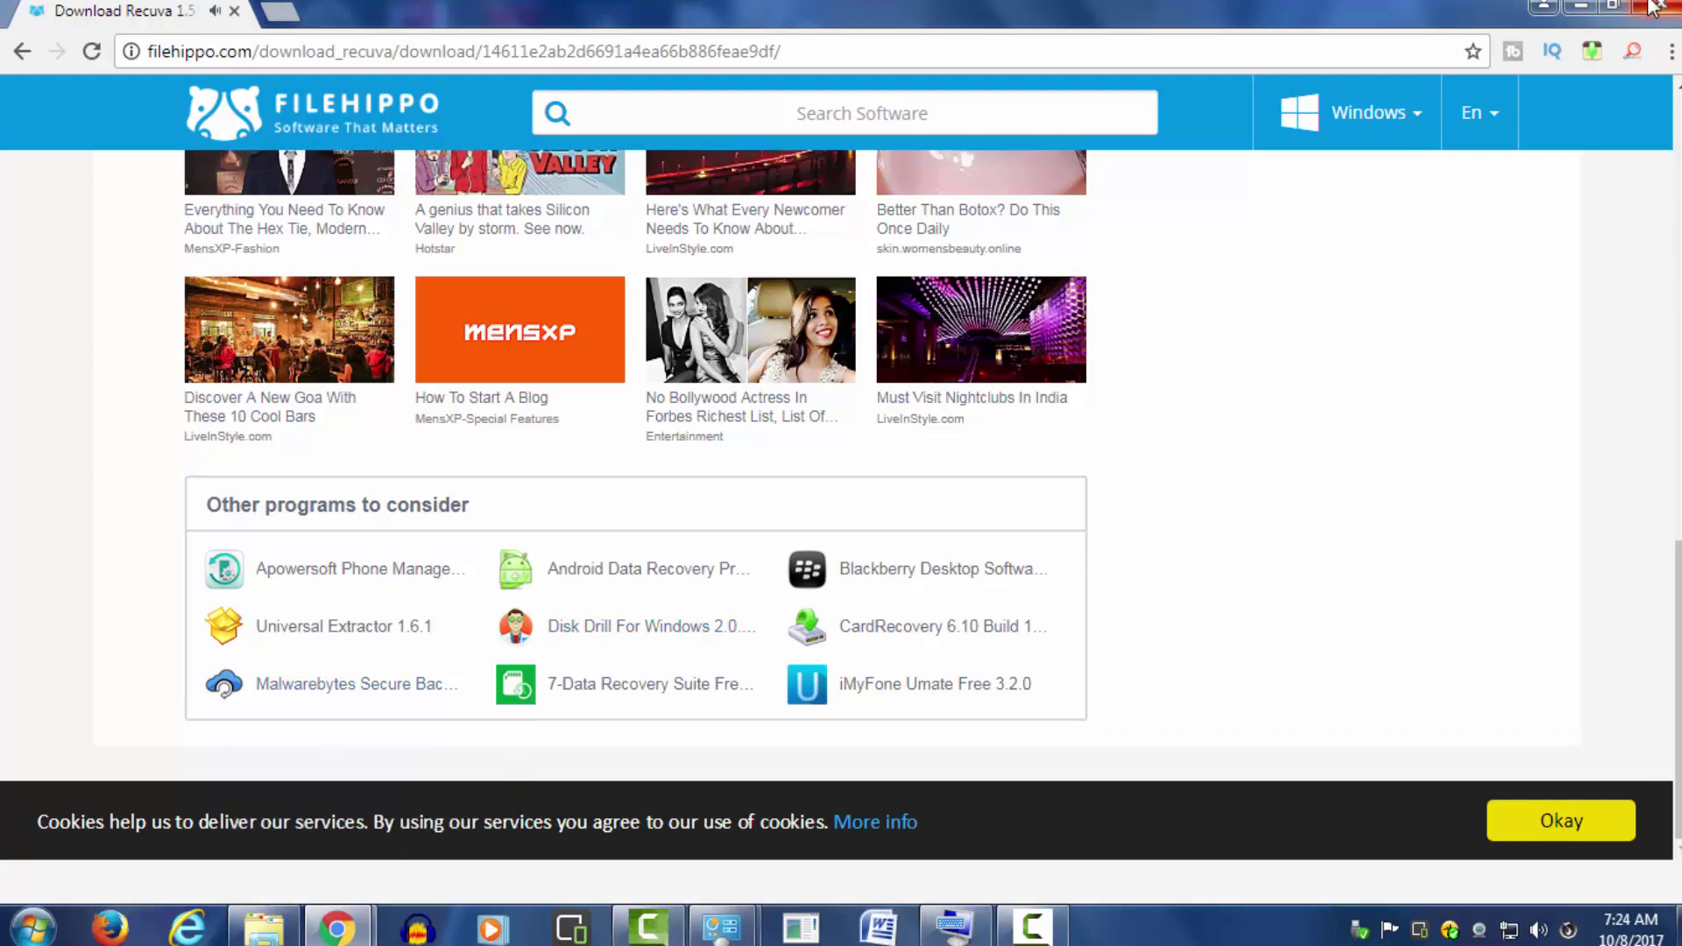
scroll(858, 523, "up", 1)
Step: Install Recuva v1.53, launch it, and advance the wizard past the Welcome page
left_click(1581, 7)
left_click(848, 464)
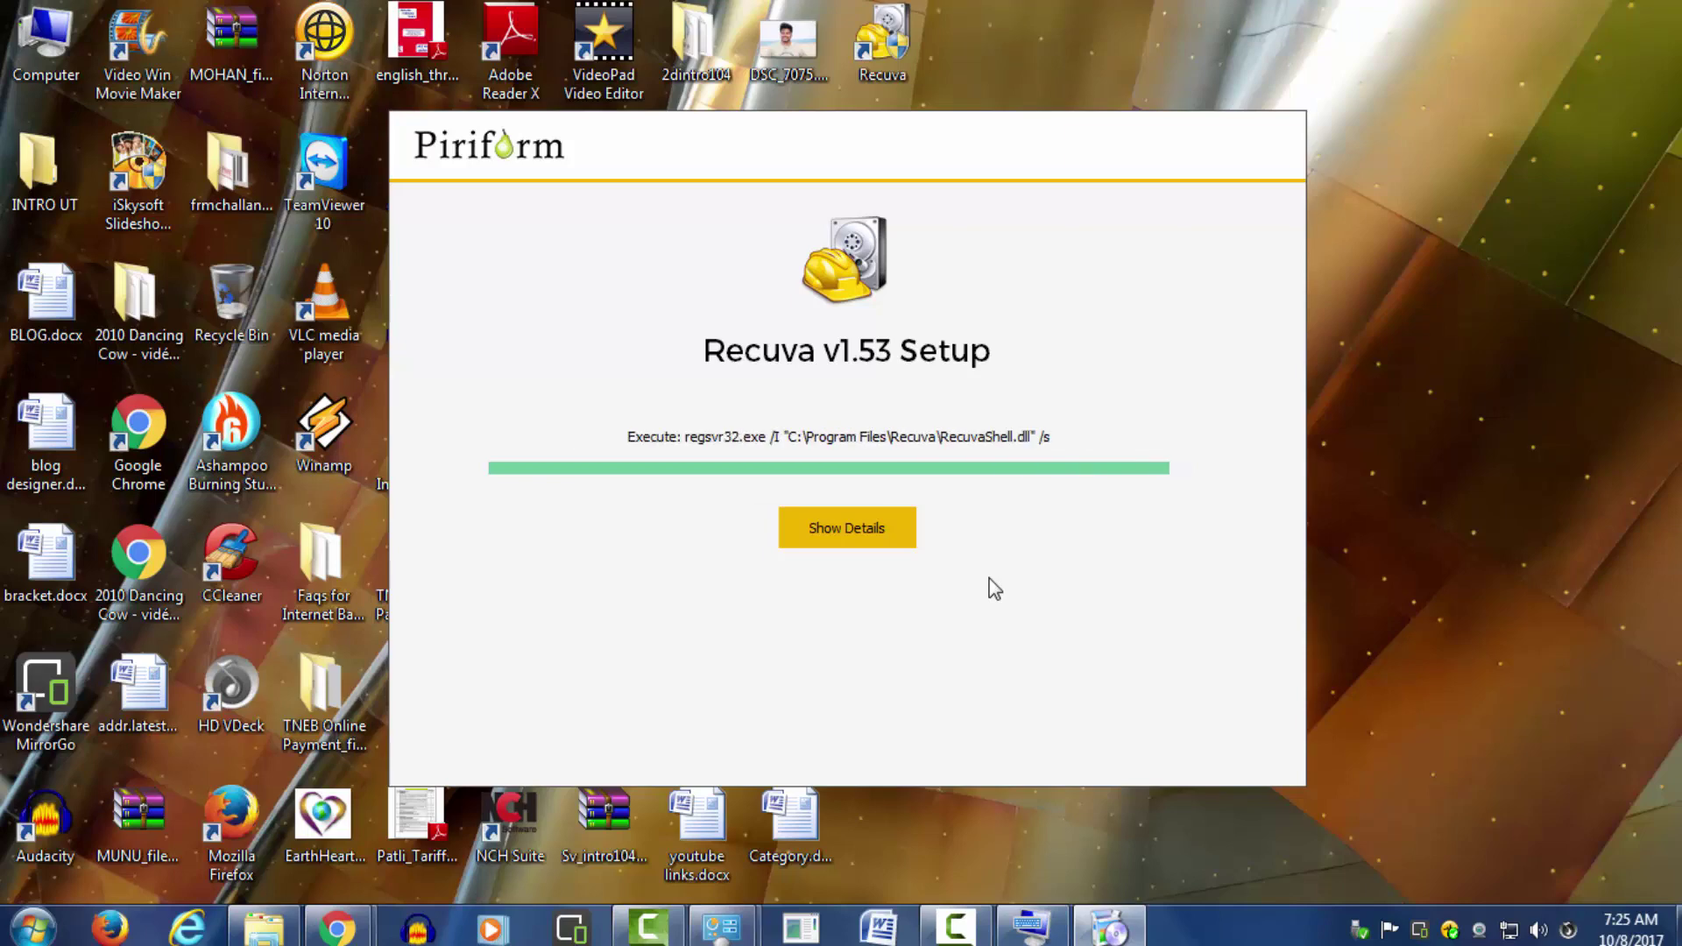
left_click(806, 490)
left_click_drag(868, 179, 767, 132)
left_click(902, 681)
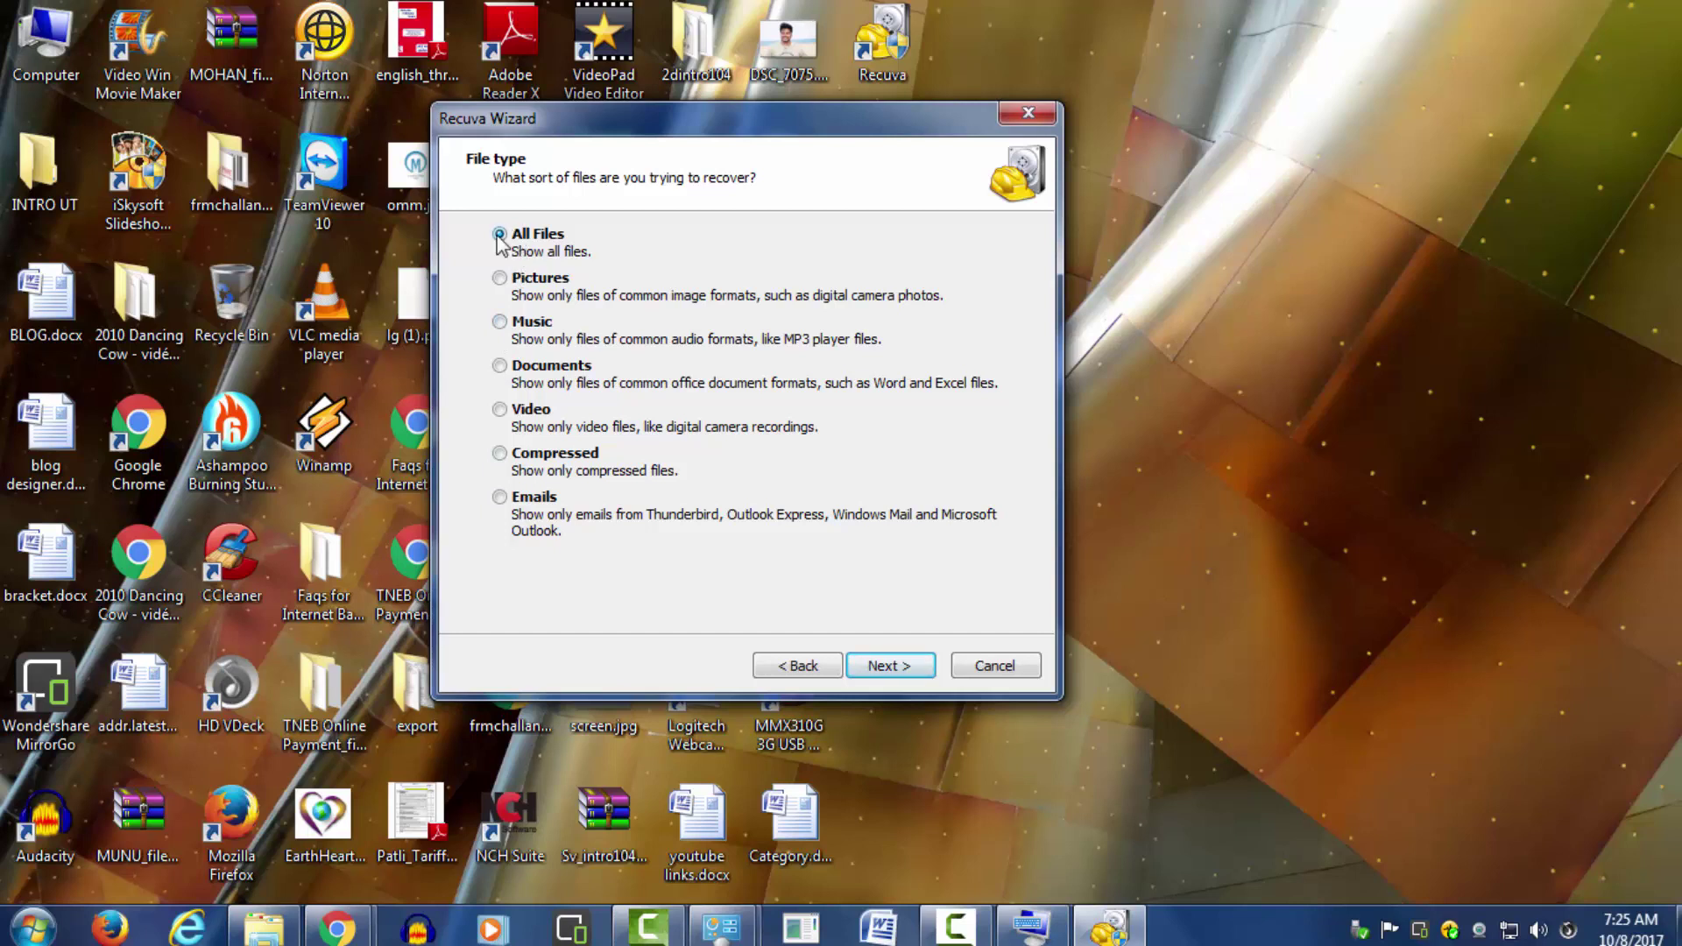
Step: Scan for deleted Pictures located in the Recycle Bin with the Recuva Wizard
left_click(501, 278)
left_click(893, 668)
left_click(501, 377)
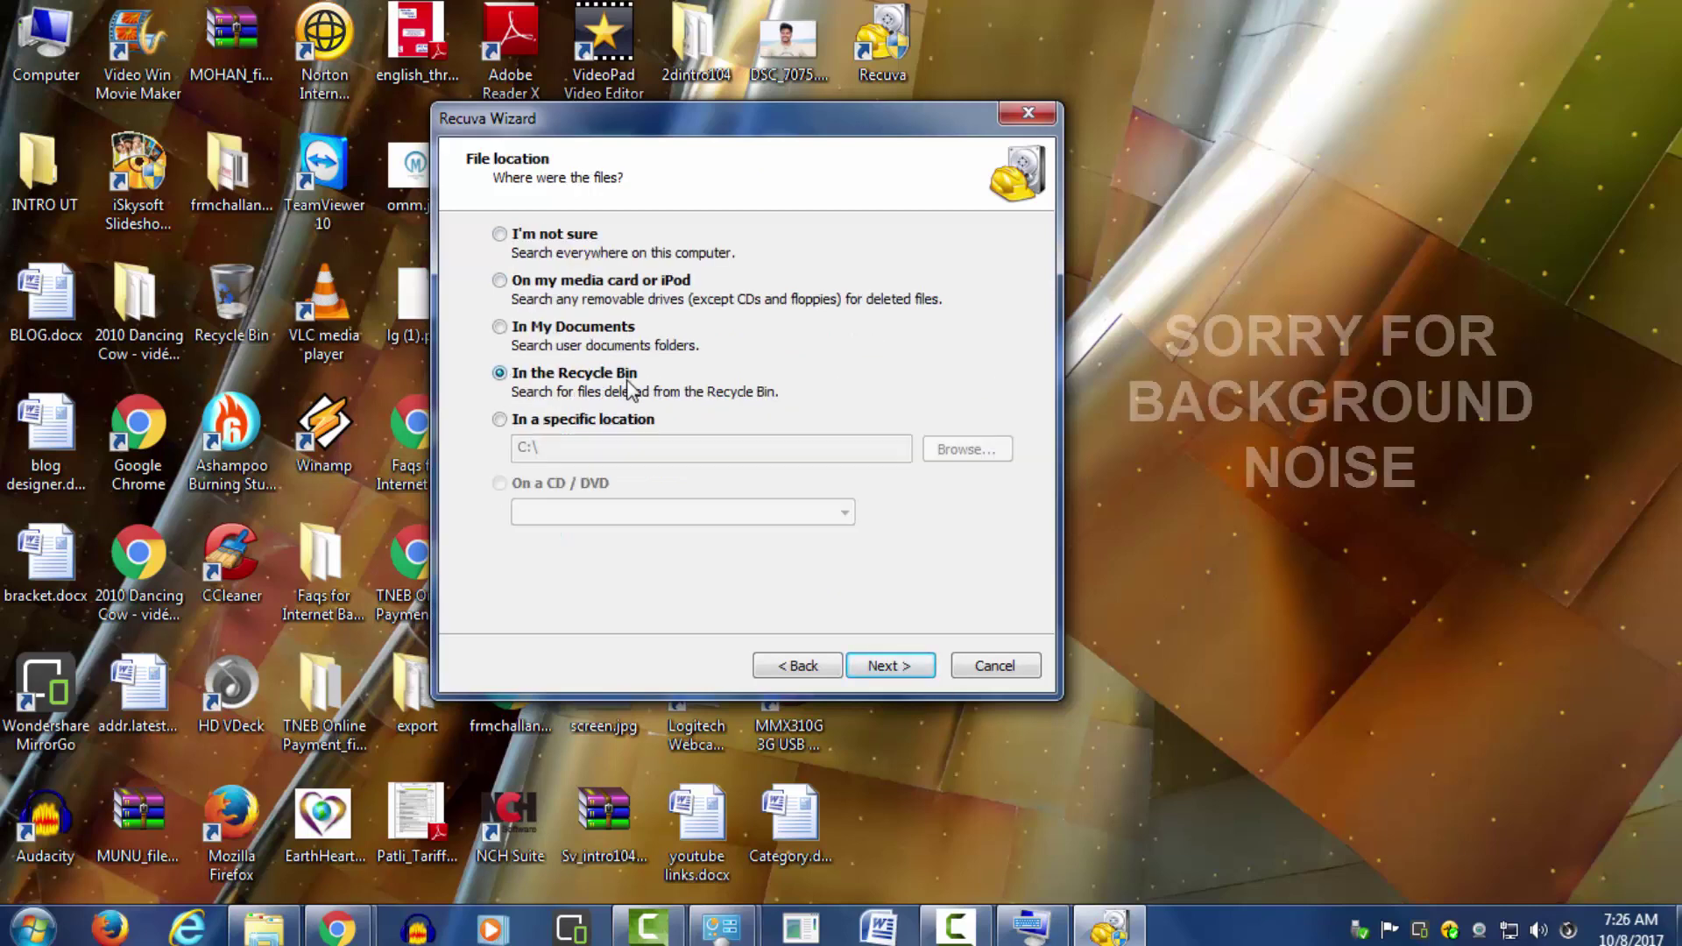
left_click(887, 675)
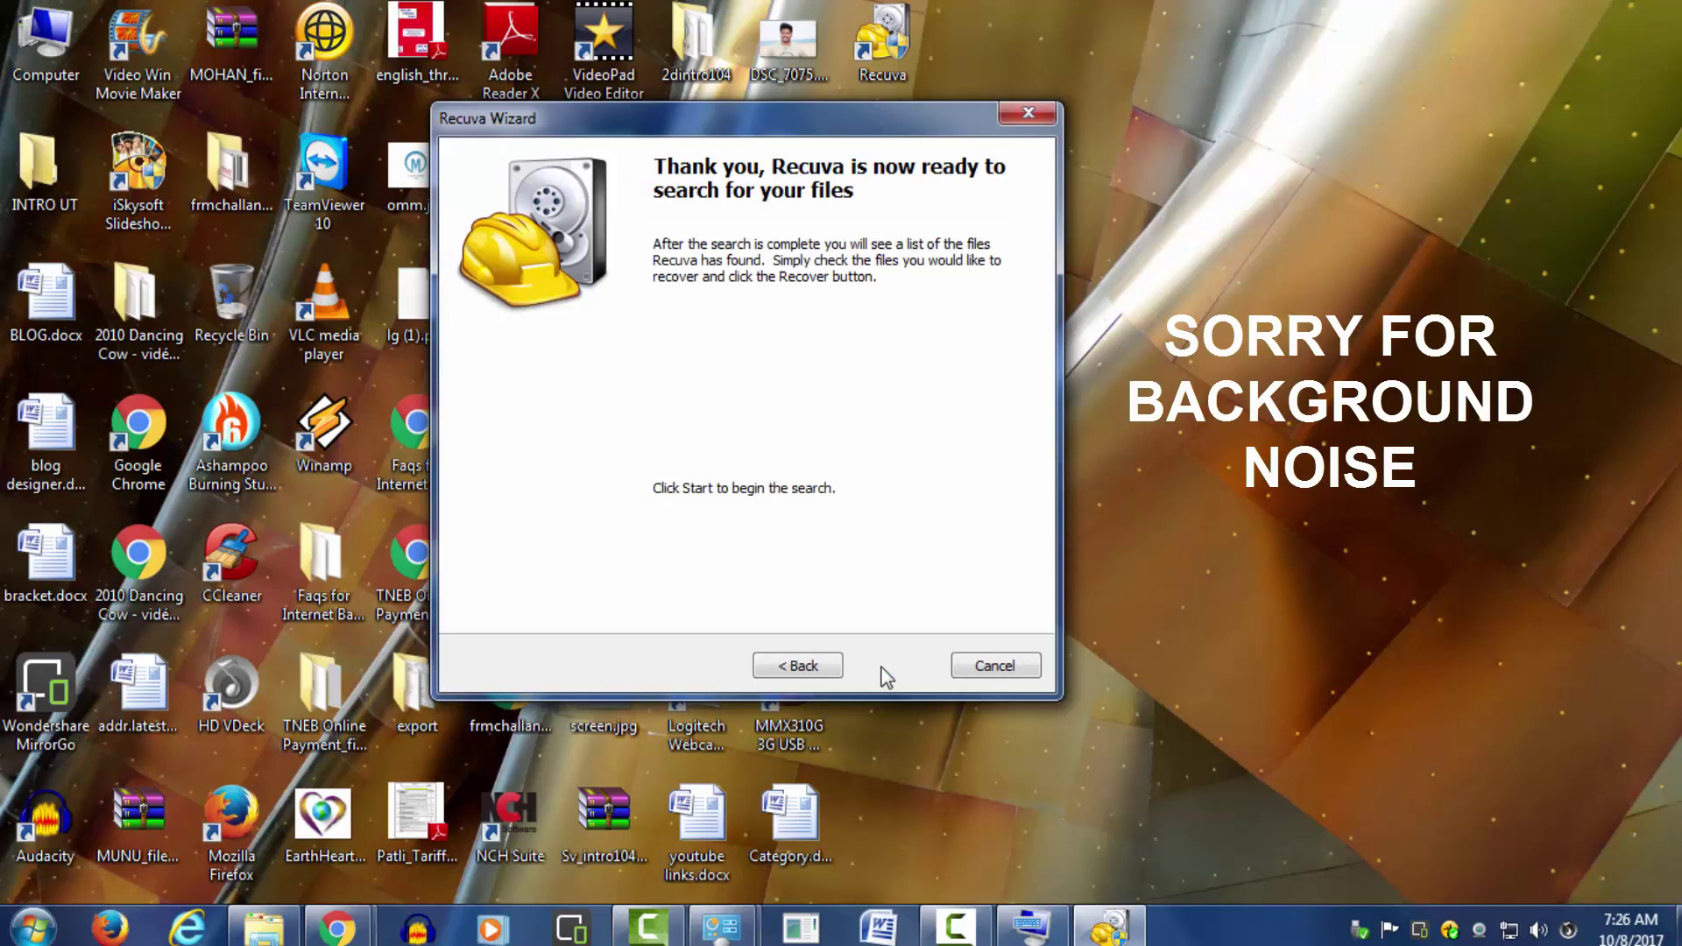
left_click(890, 668)
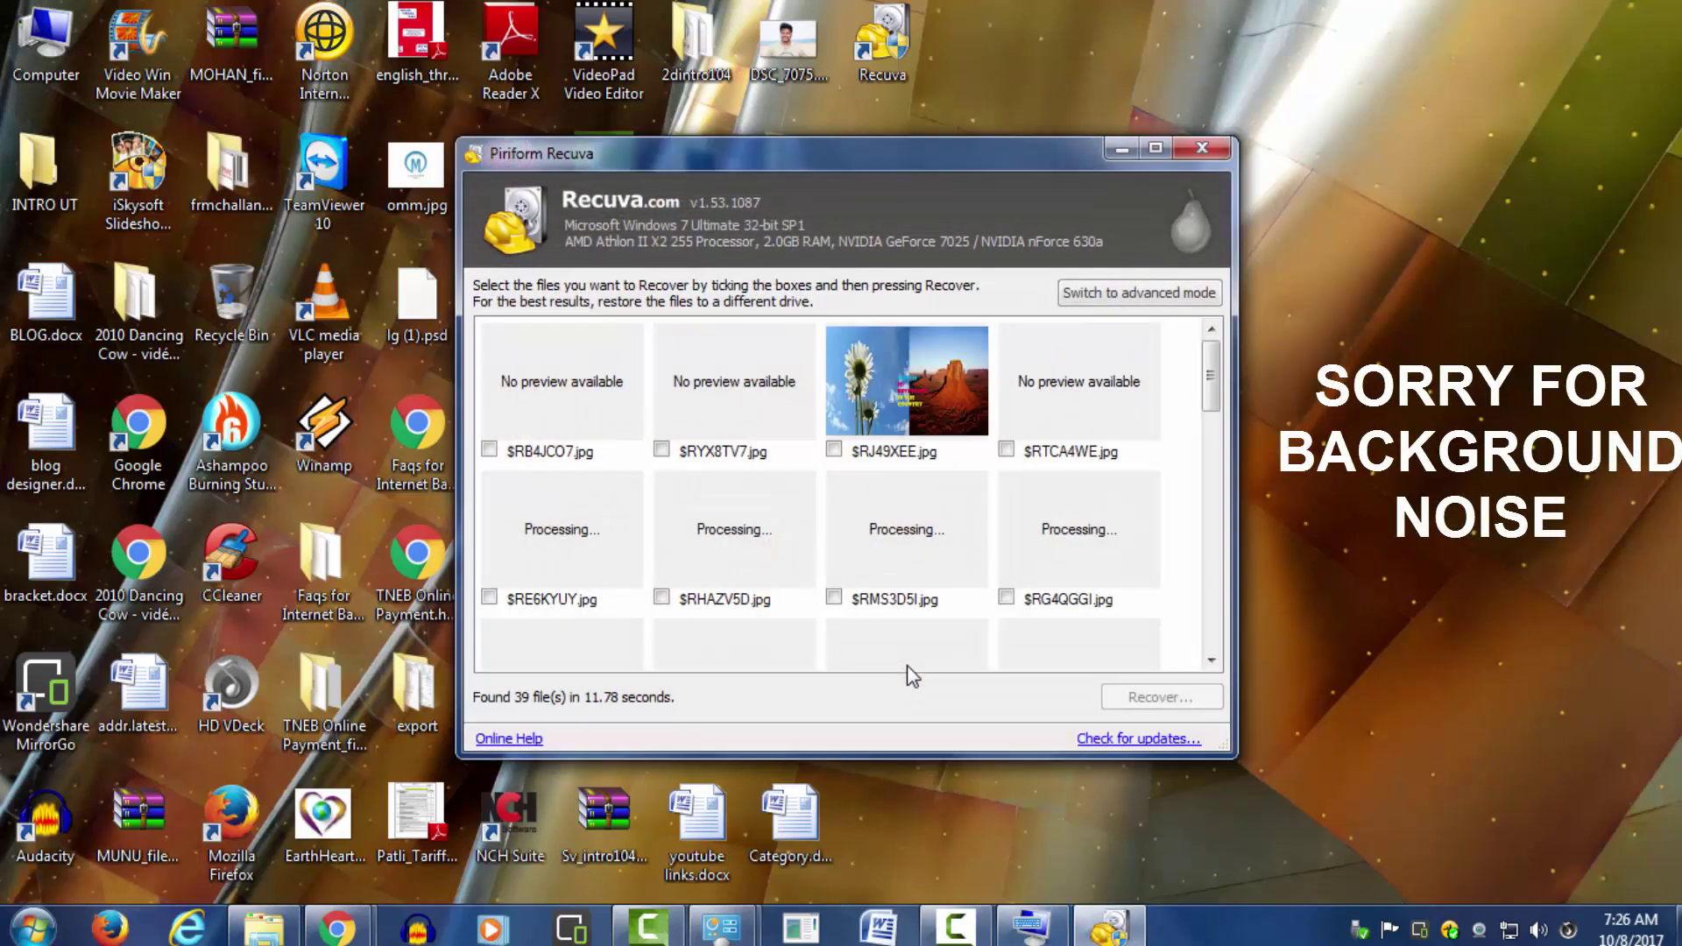
Step: Tick $RJ49XEE.jpg in the scan results for recovery
left_click(890, 254)
scroll(891, 254, "down", 10)
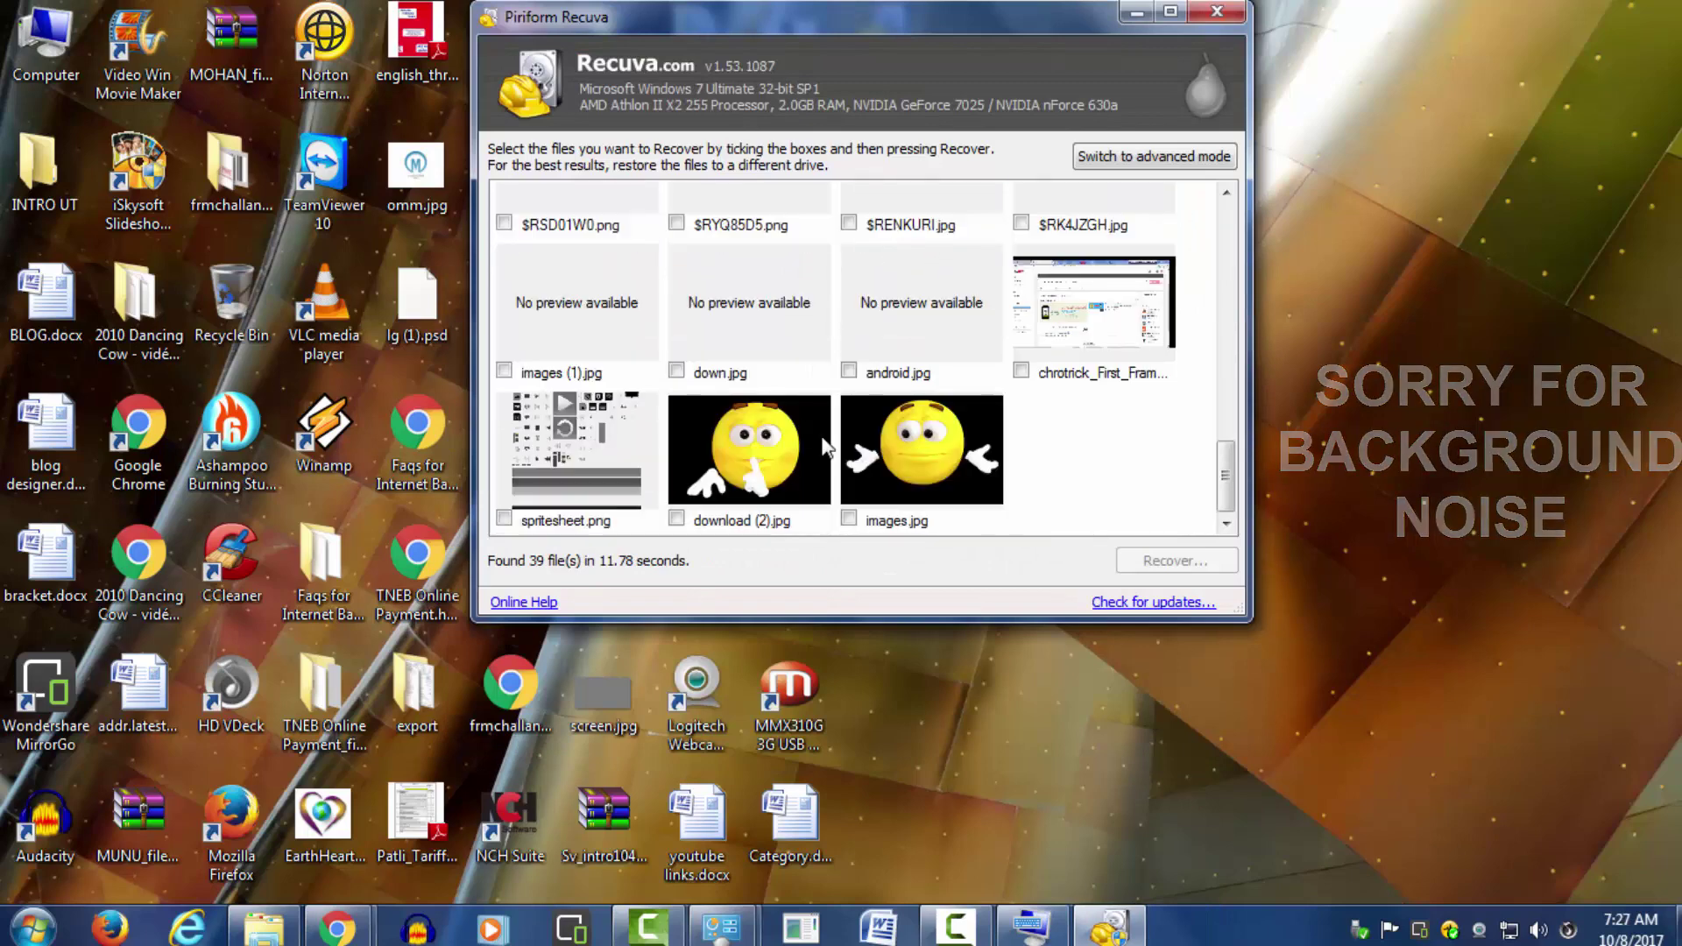
scroll(864, 396, "up", 8)
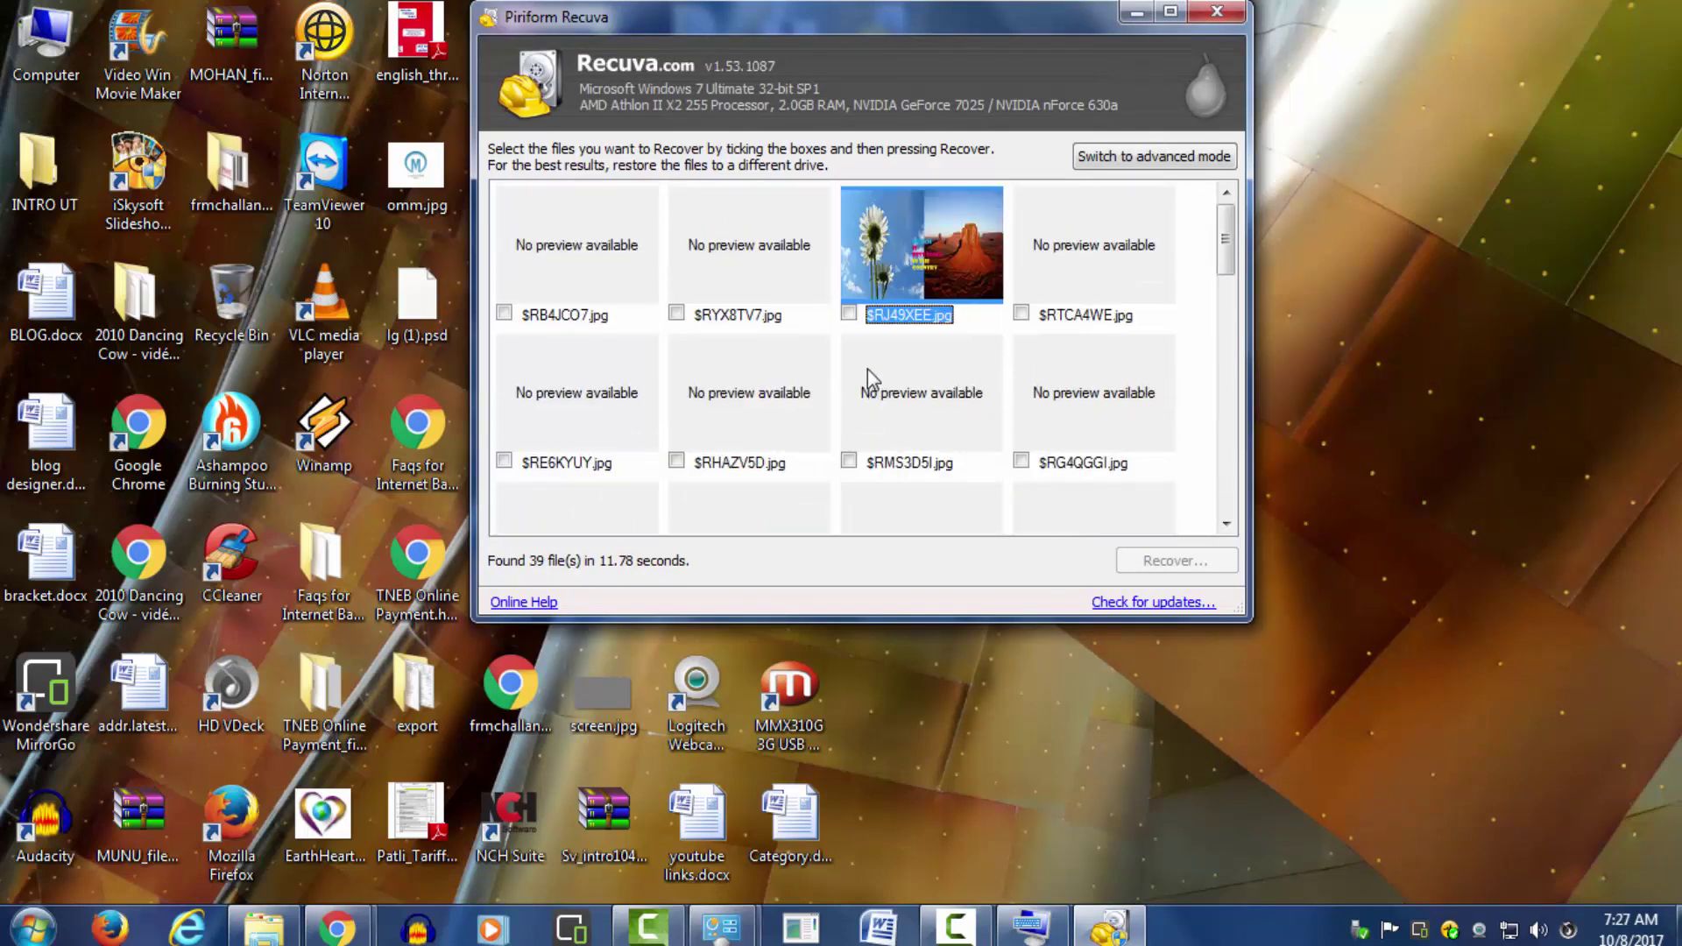
left_click(848, 314)
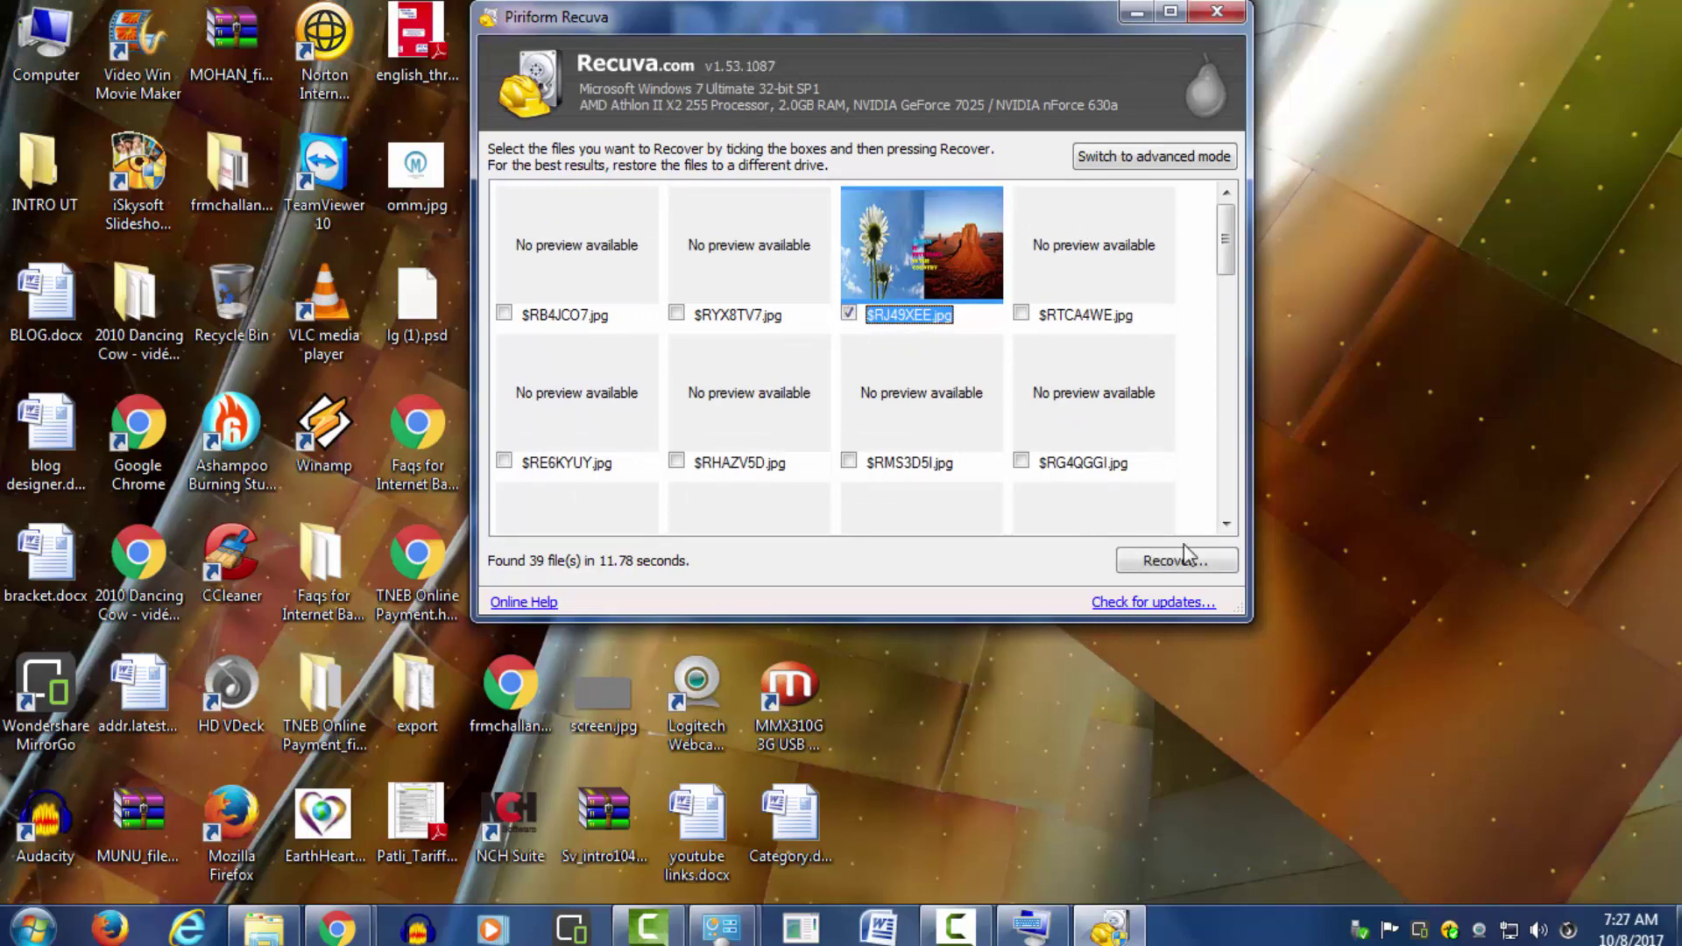
Step: Recover $RJ49XEE.jpg to WORKS (E:) > youtube video > camera and dismiss the summary
left_click(1191, 566)
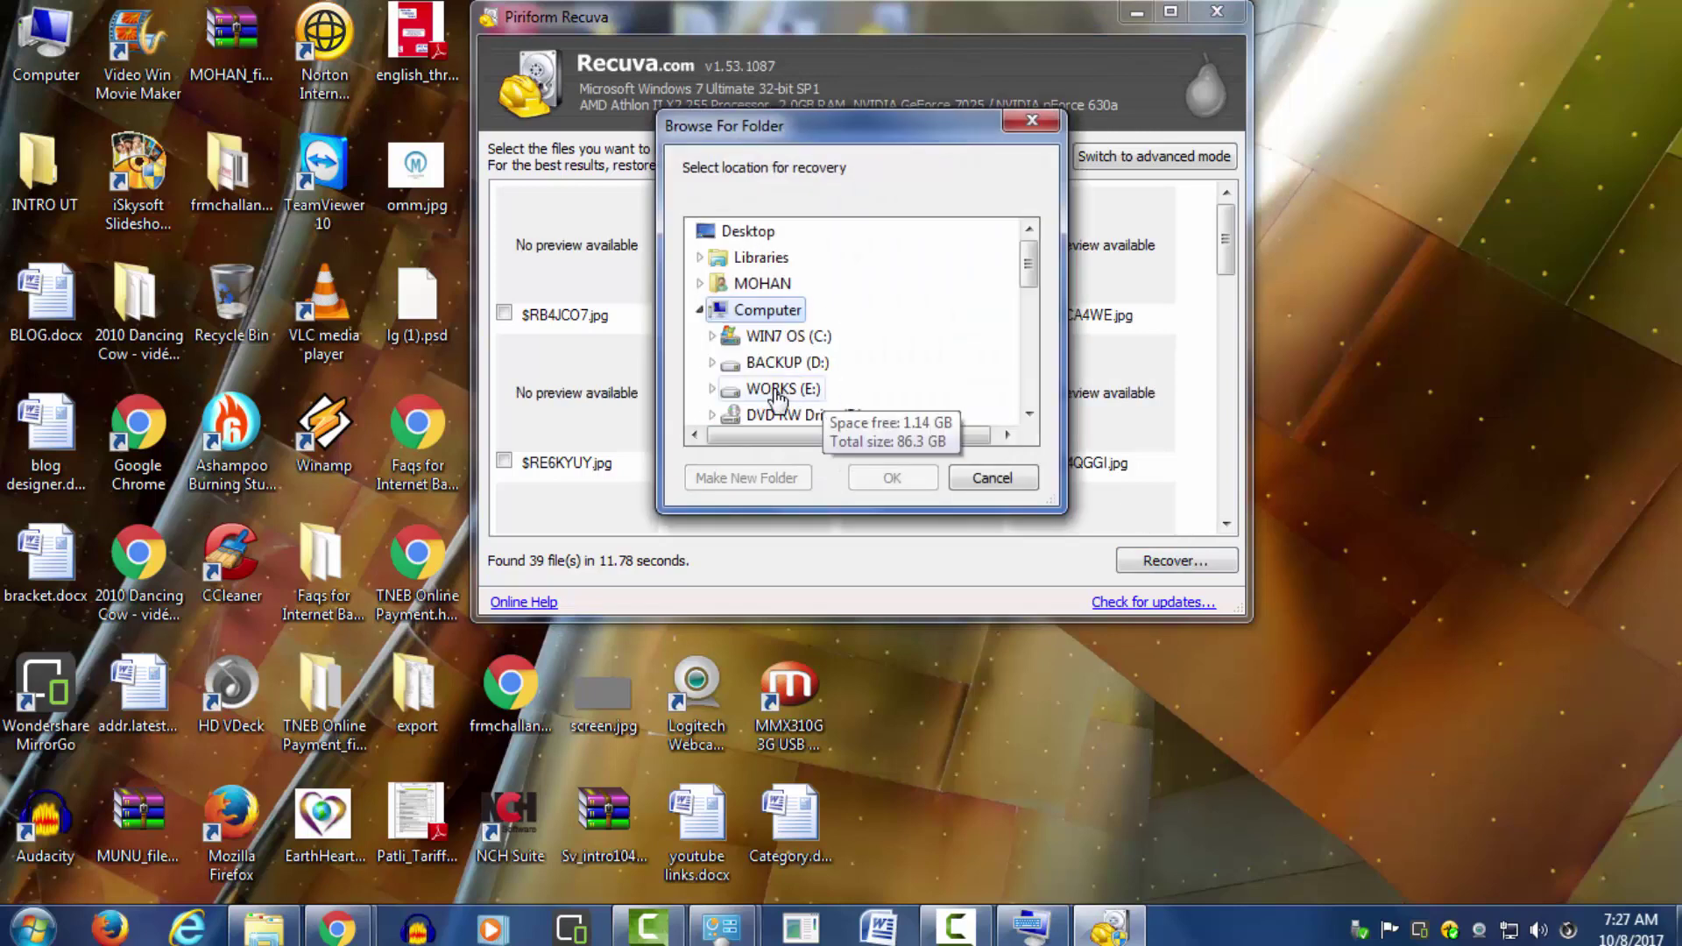
scroll(1031, 276, "down", 1)
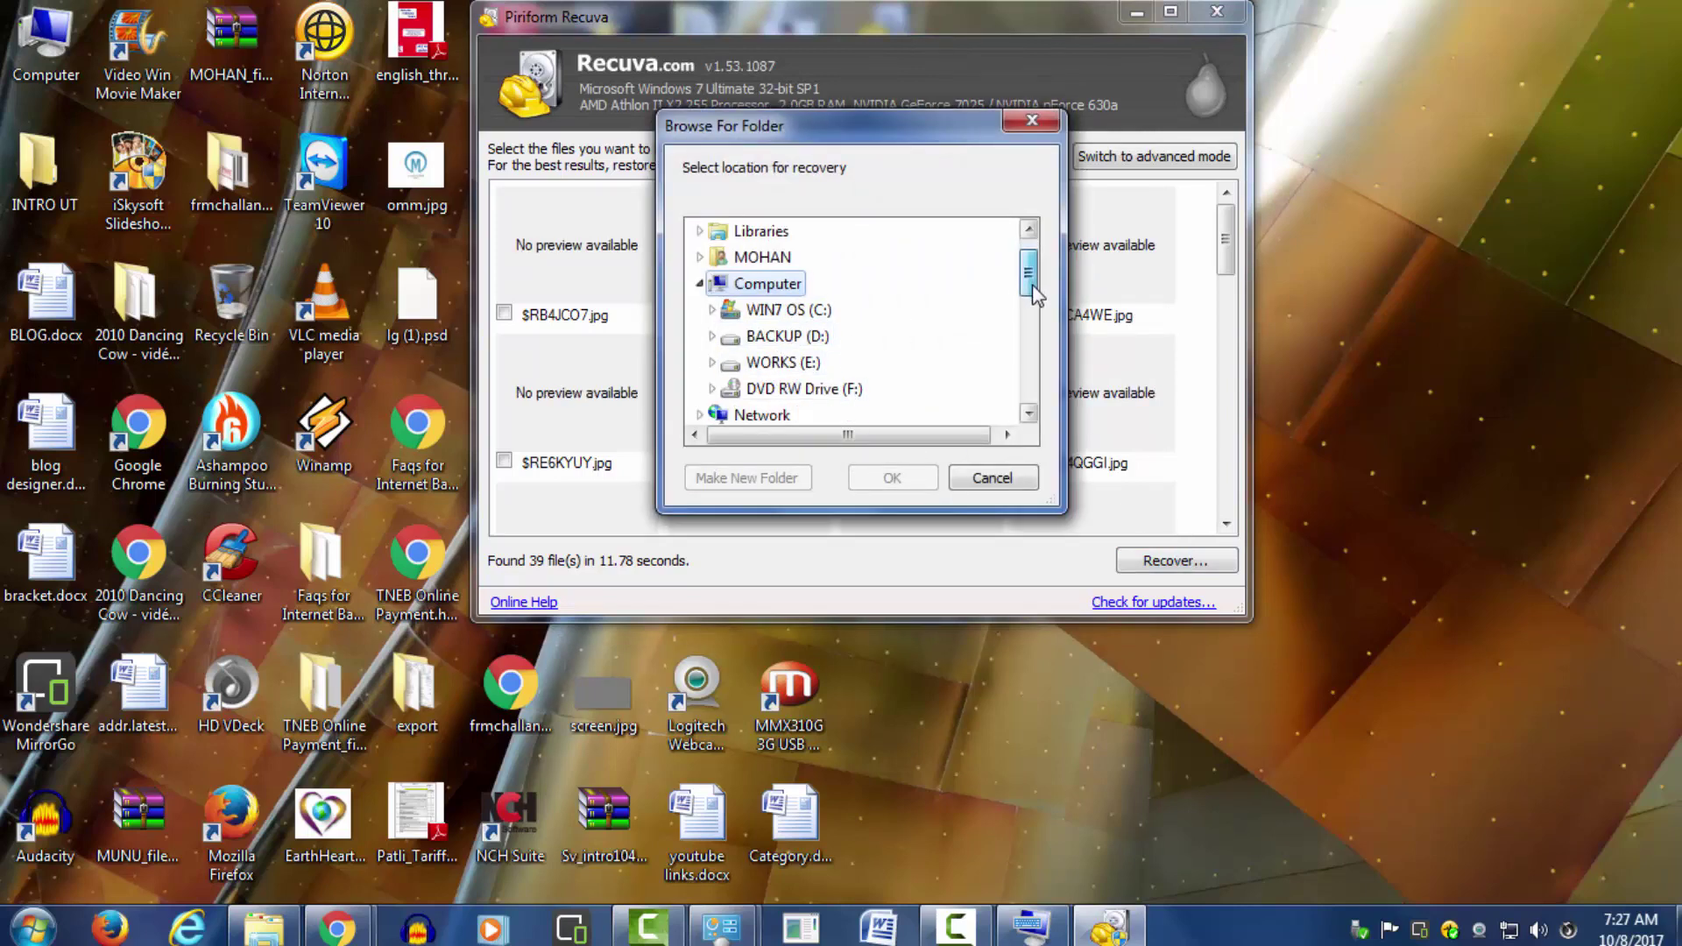
left_click(782, 337)
left_click(782, 338)
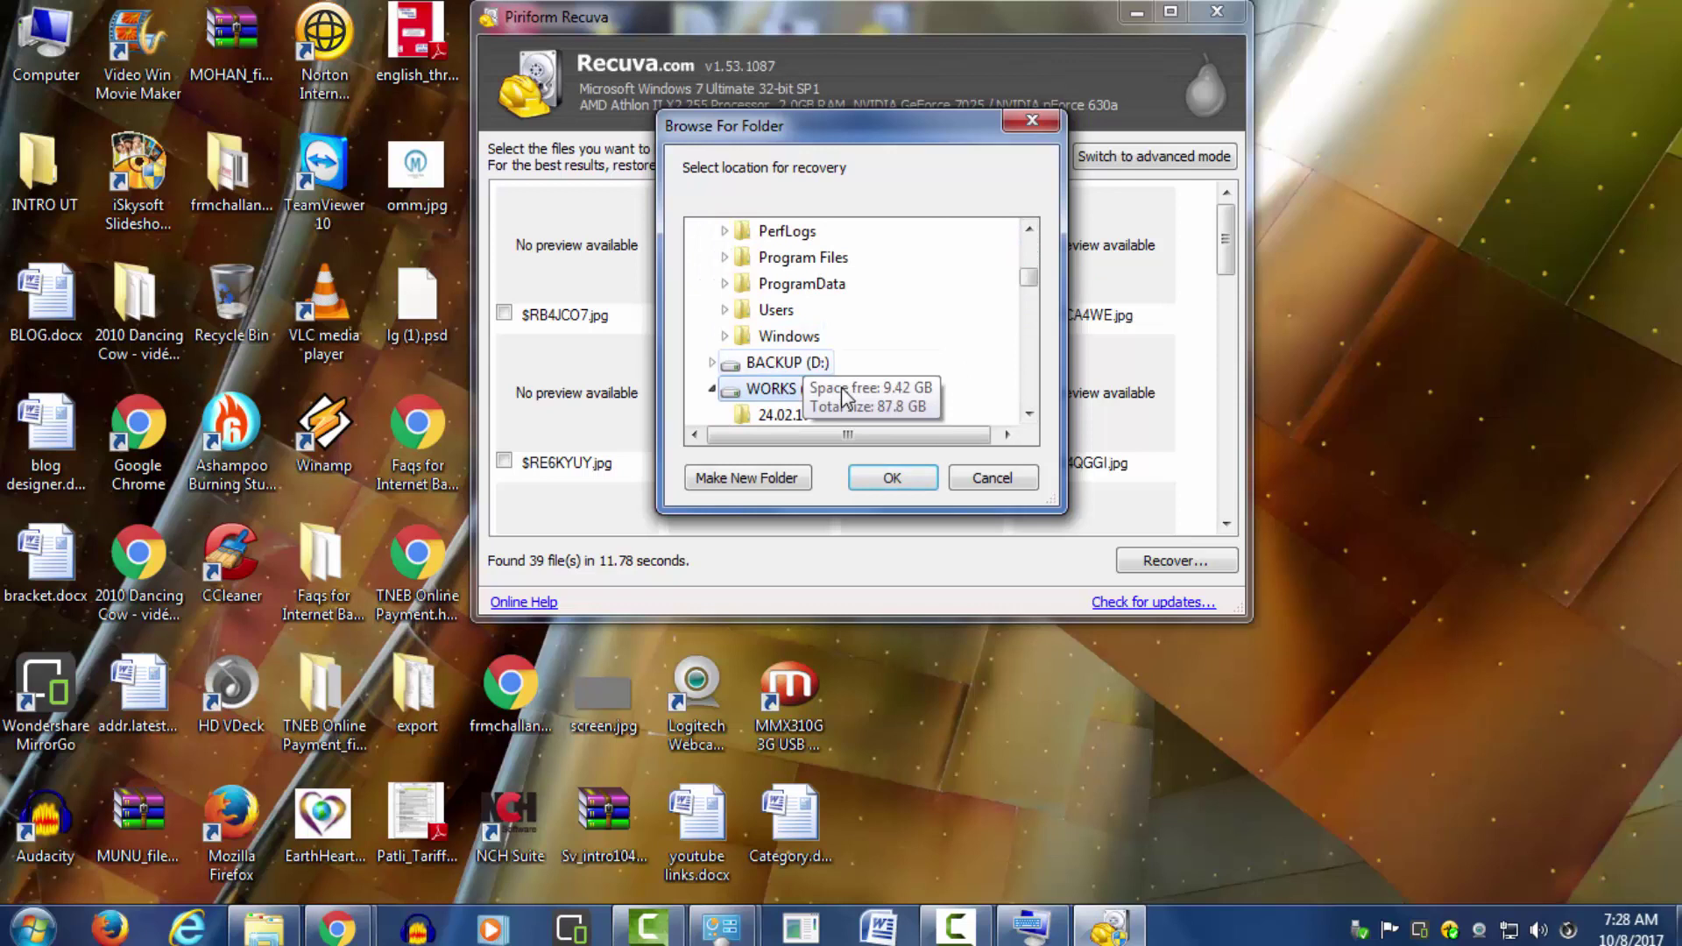
left_click(806, 388)
left_click_drag(1034, 289, 1037, 302)
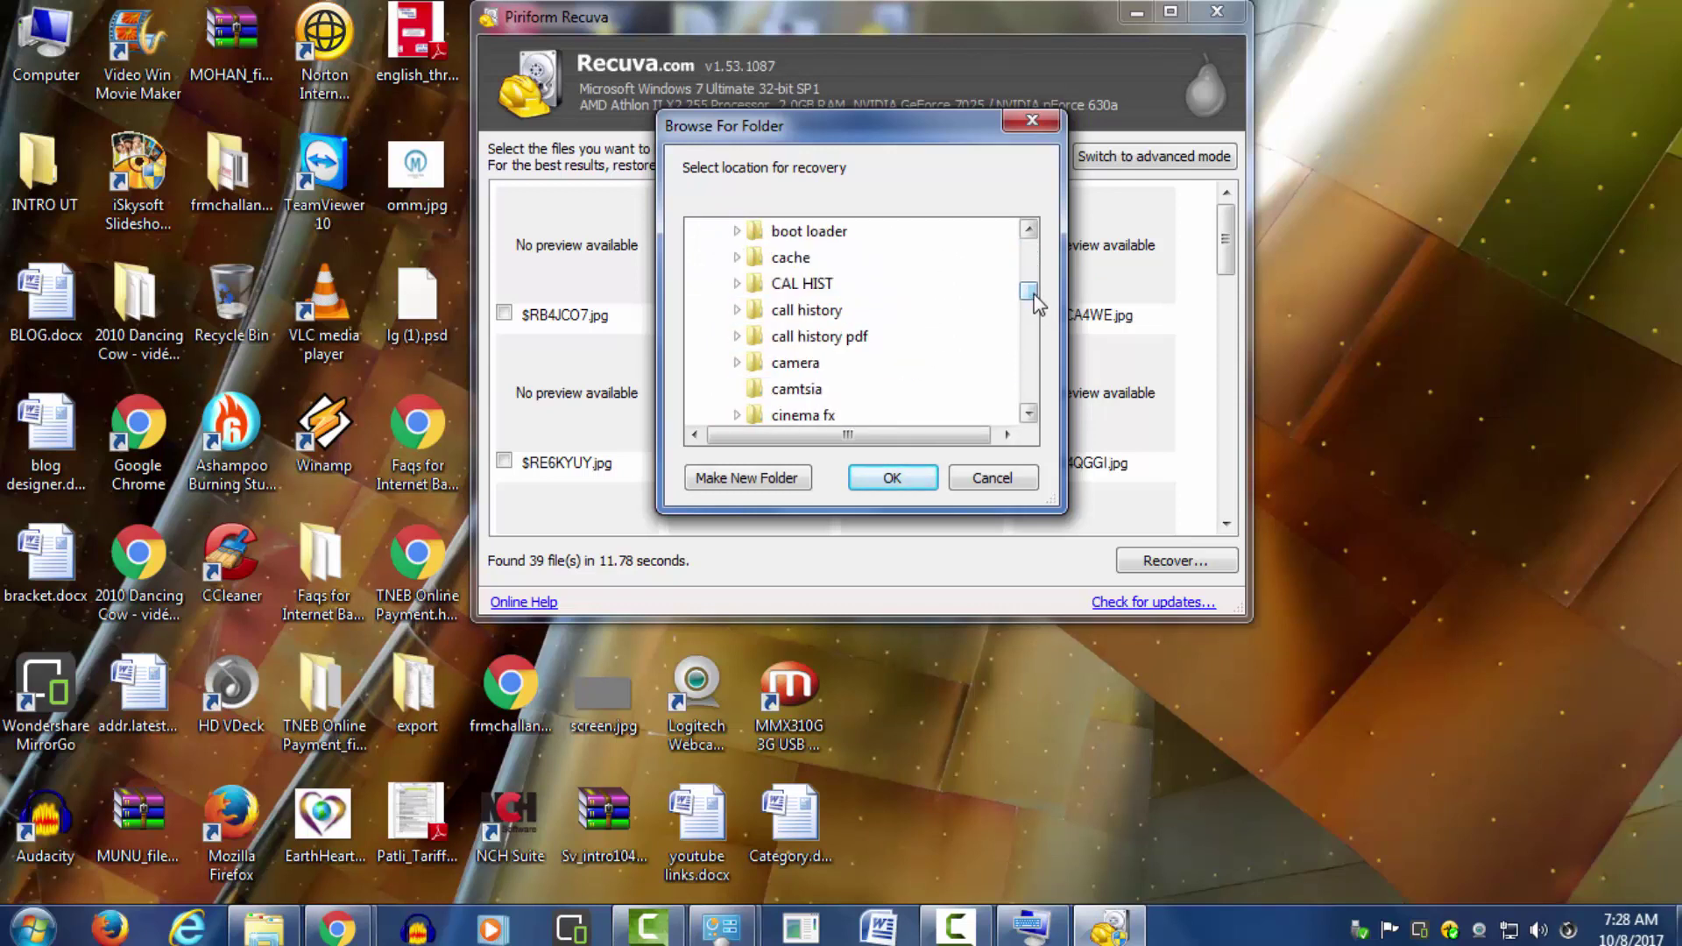
left_click(804, 366)
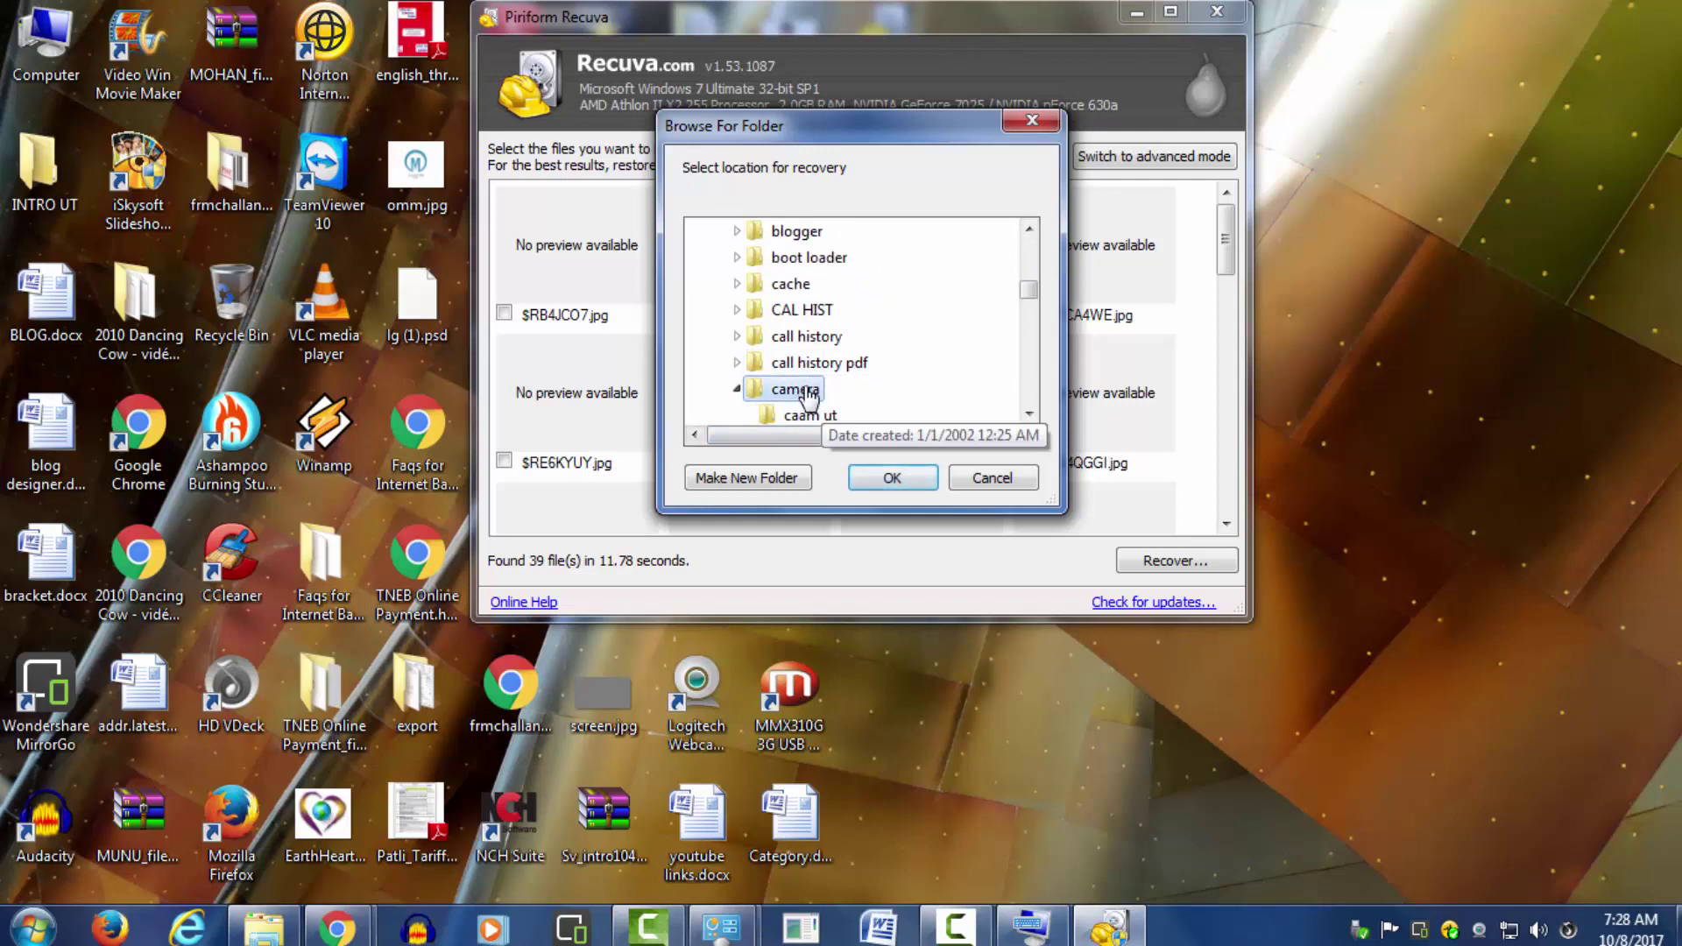
left_click(893, 478)
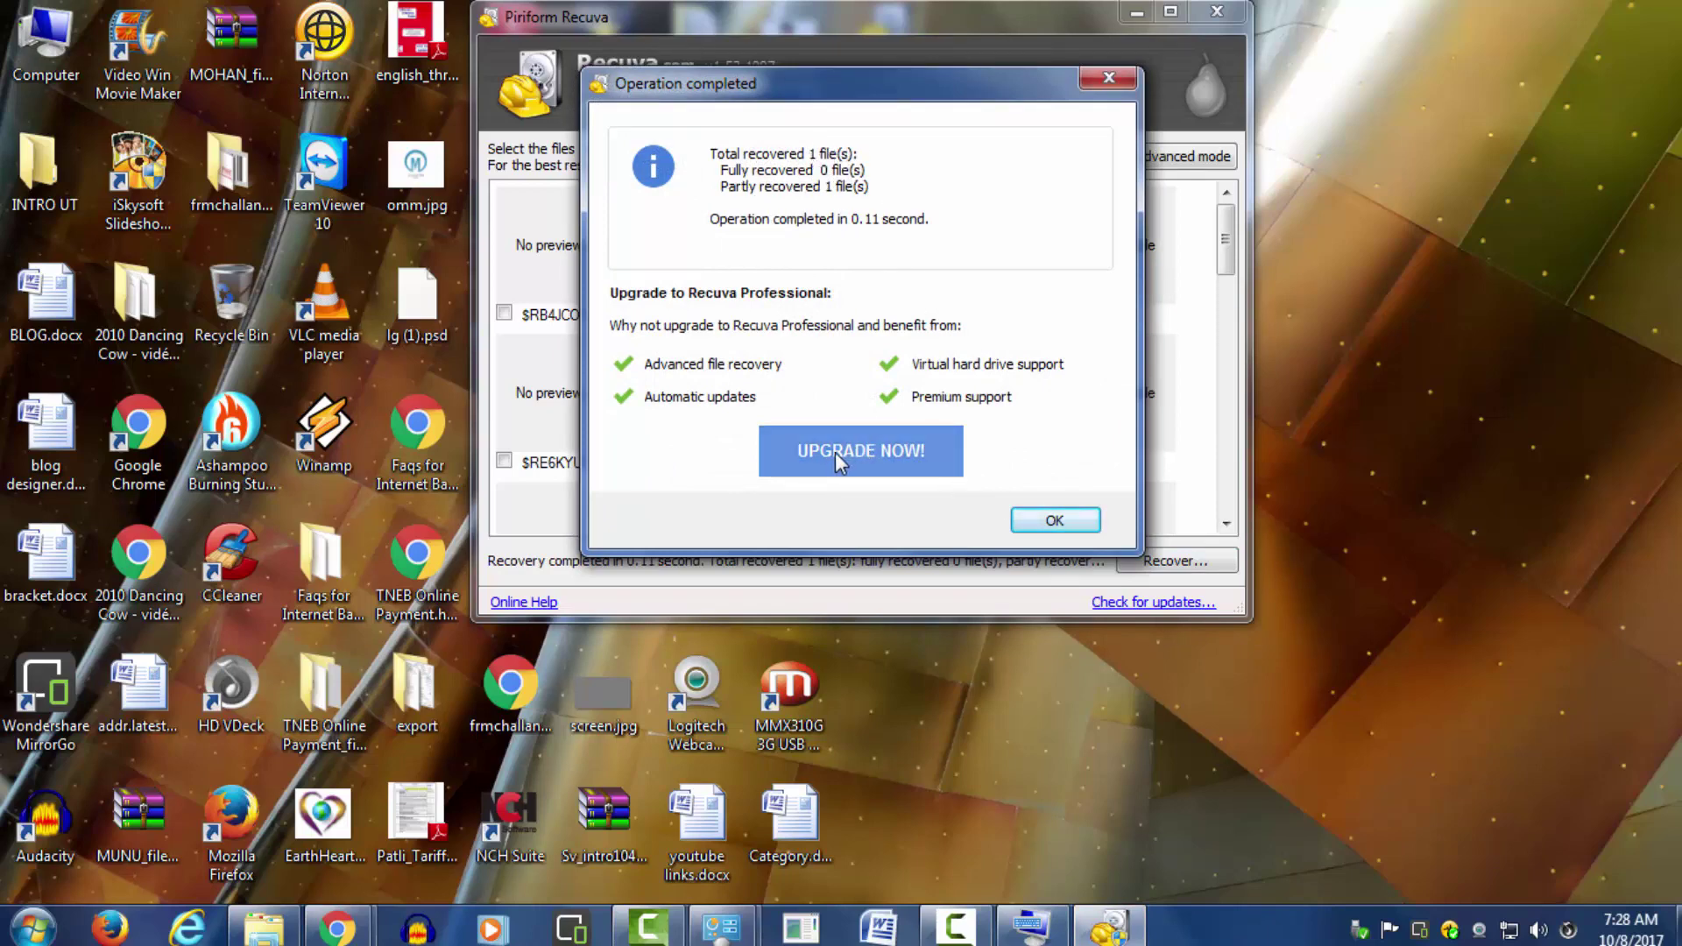
left_click(1055, 522)
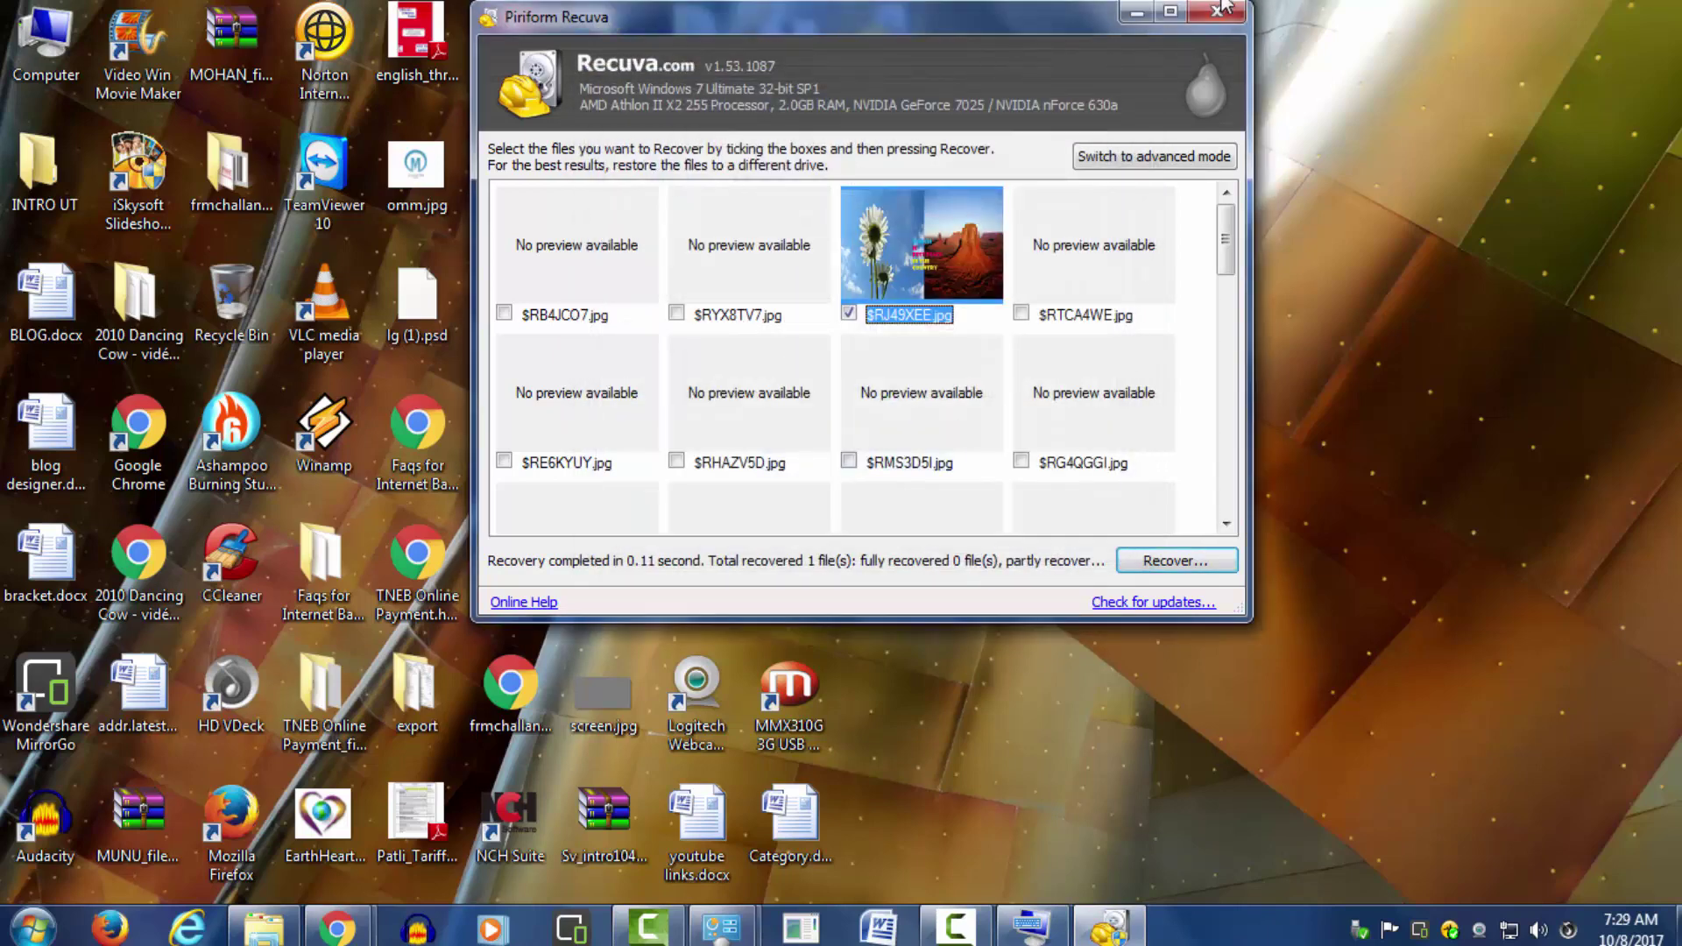
Step: Browse to WORKS (E:) > youtube video > camera and select $RJ49XEE.jpg
left_click(1133, 12)
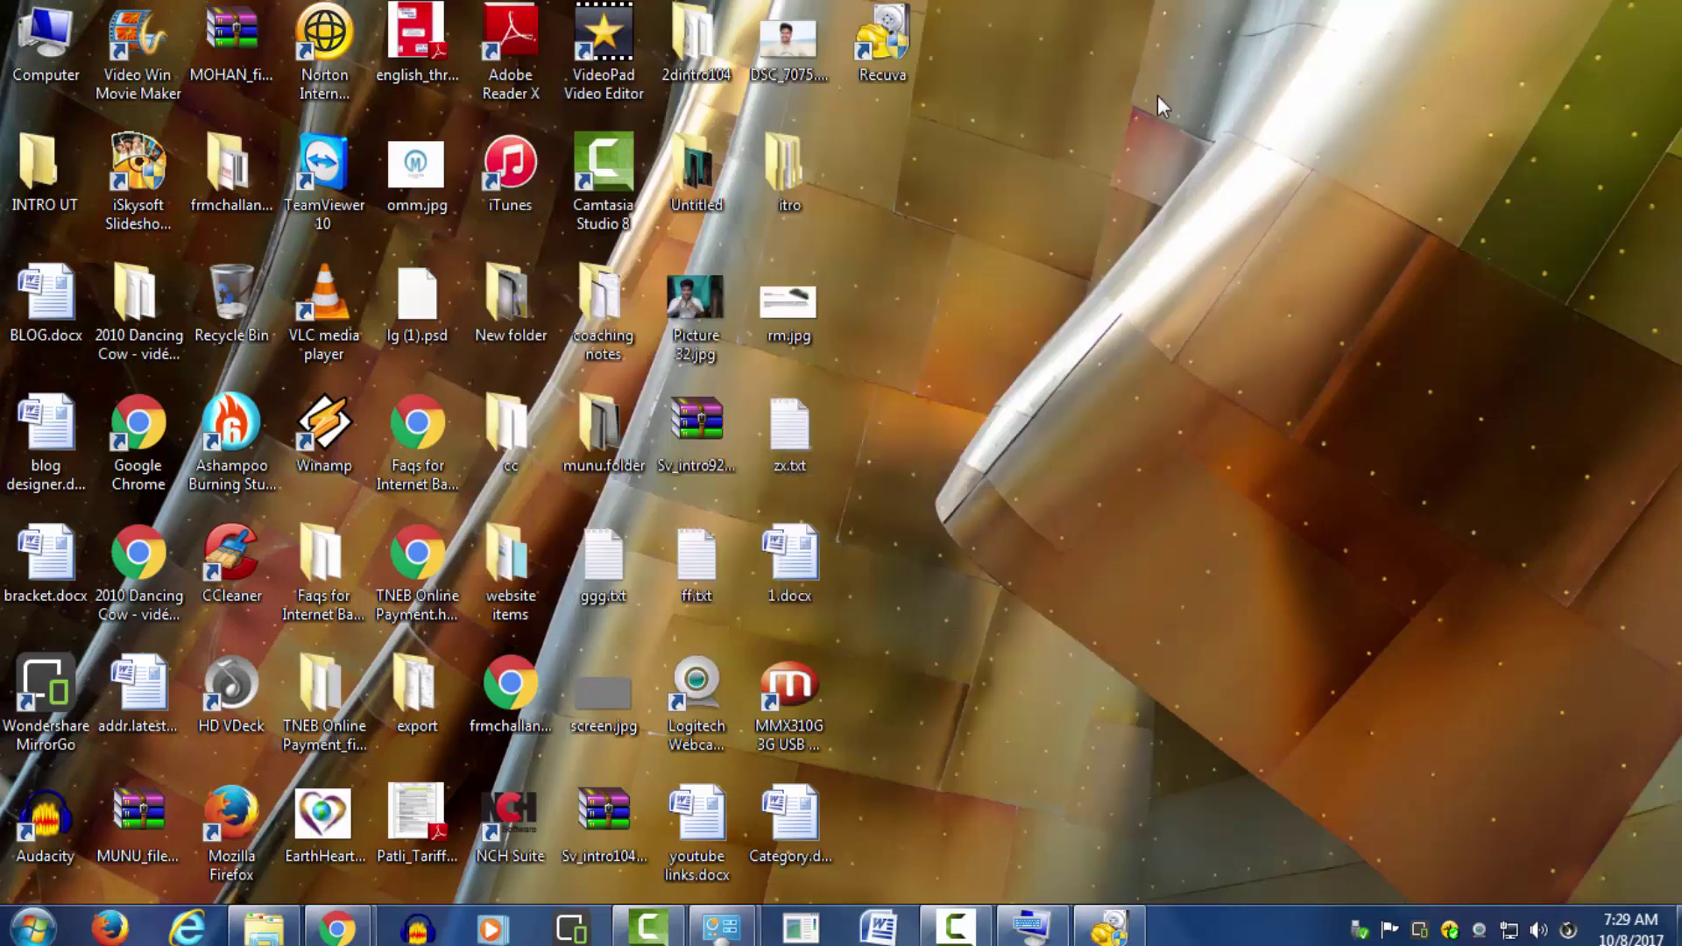
double_click(73, 40)
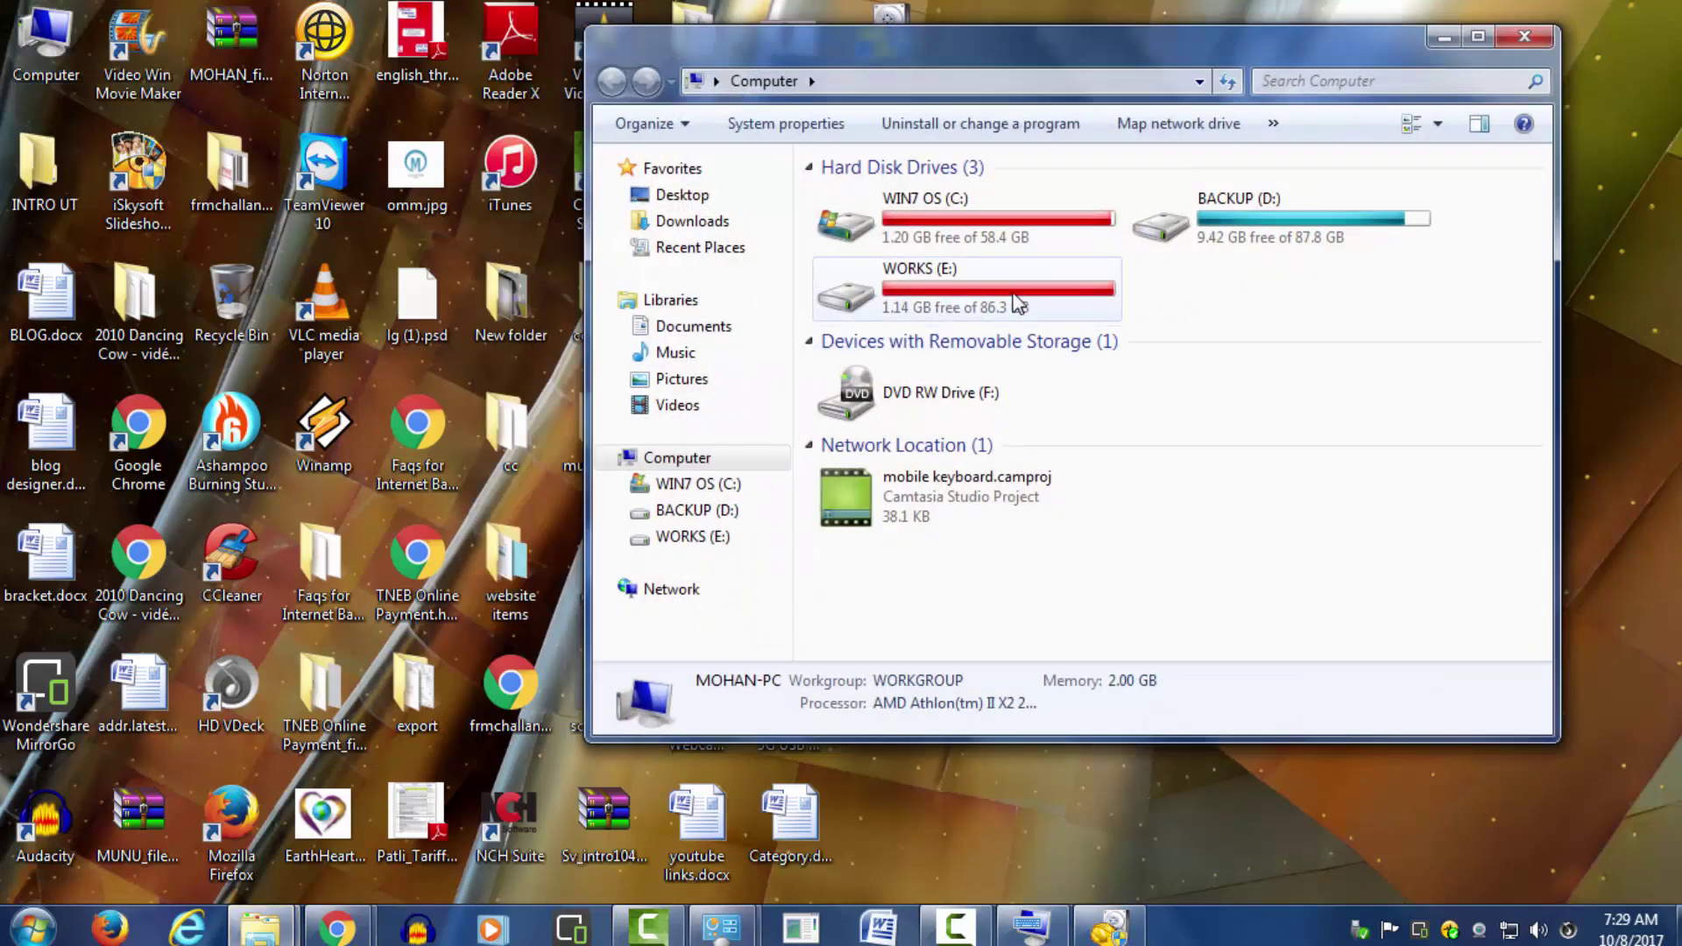
double_click(1017, 307)
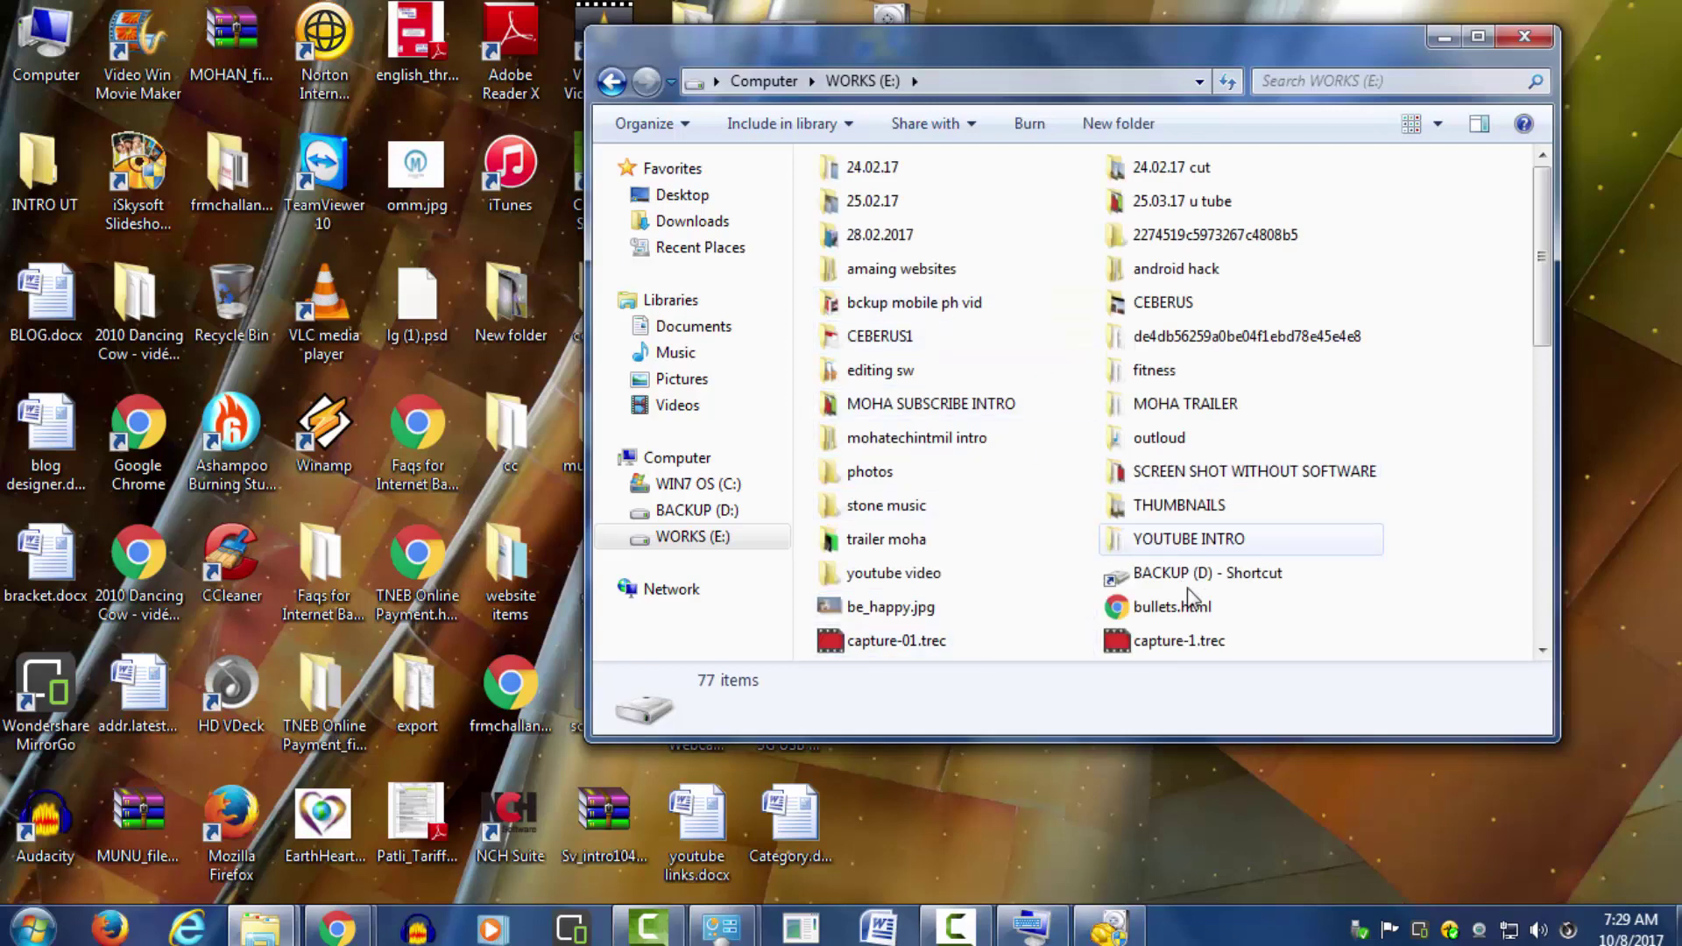
double_click(894, 573)
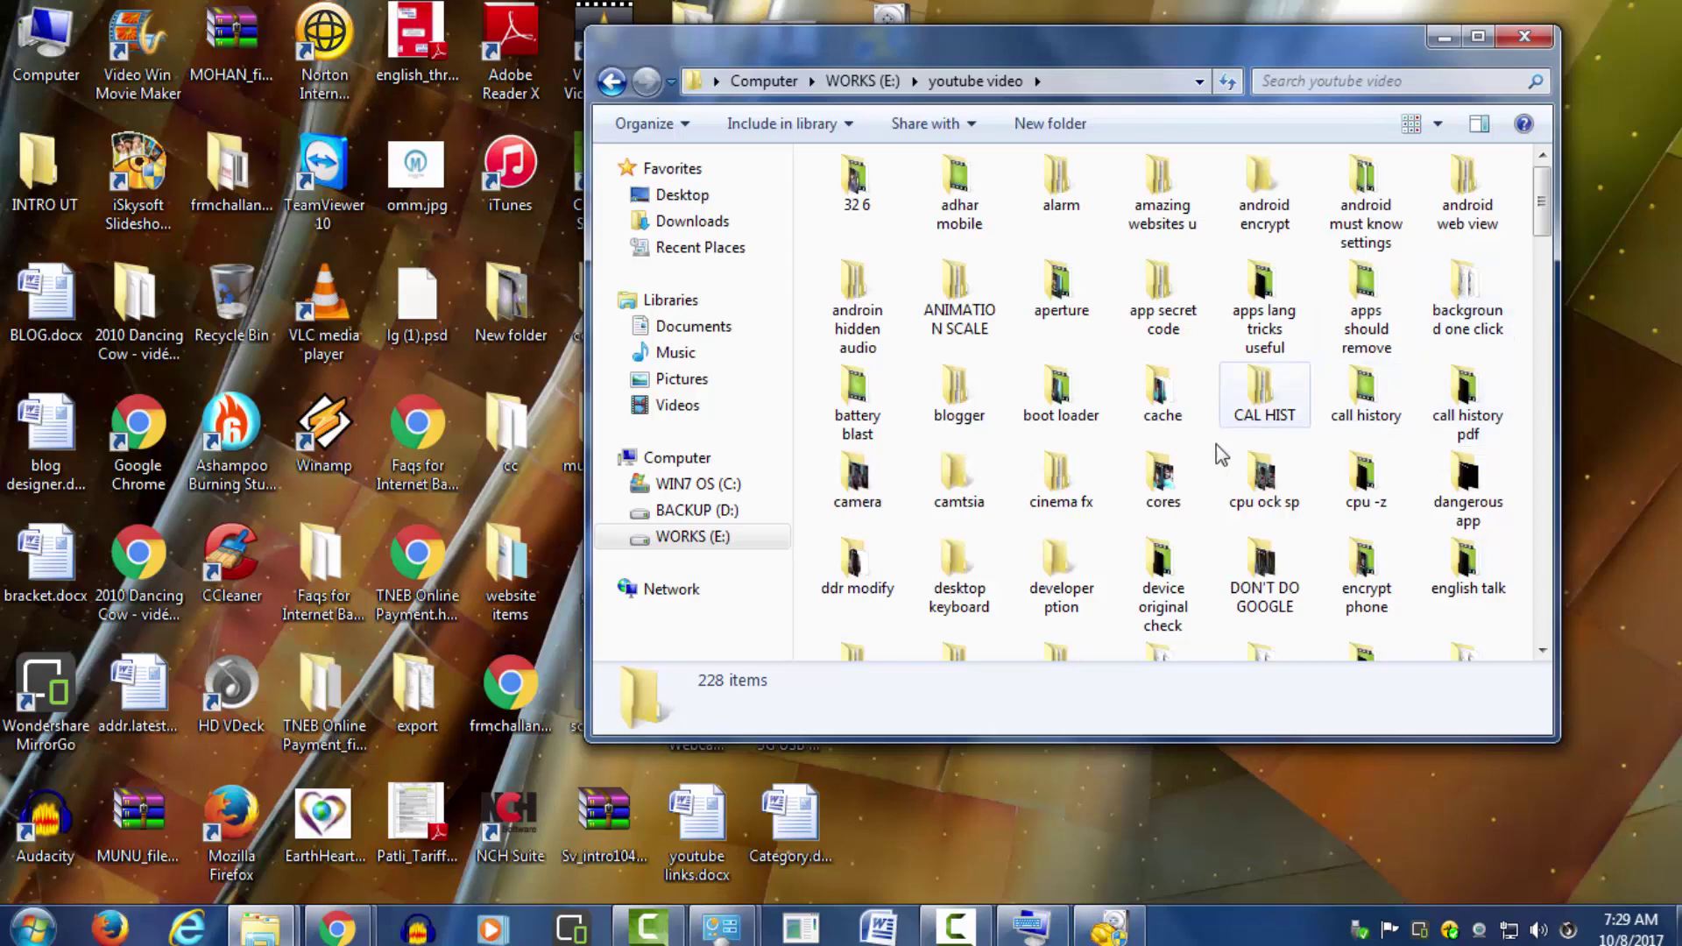
double_click(850, 482)
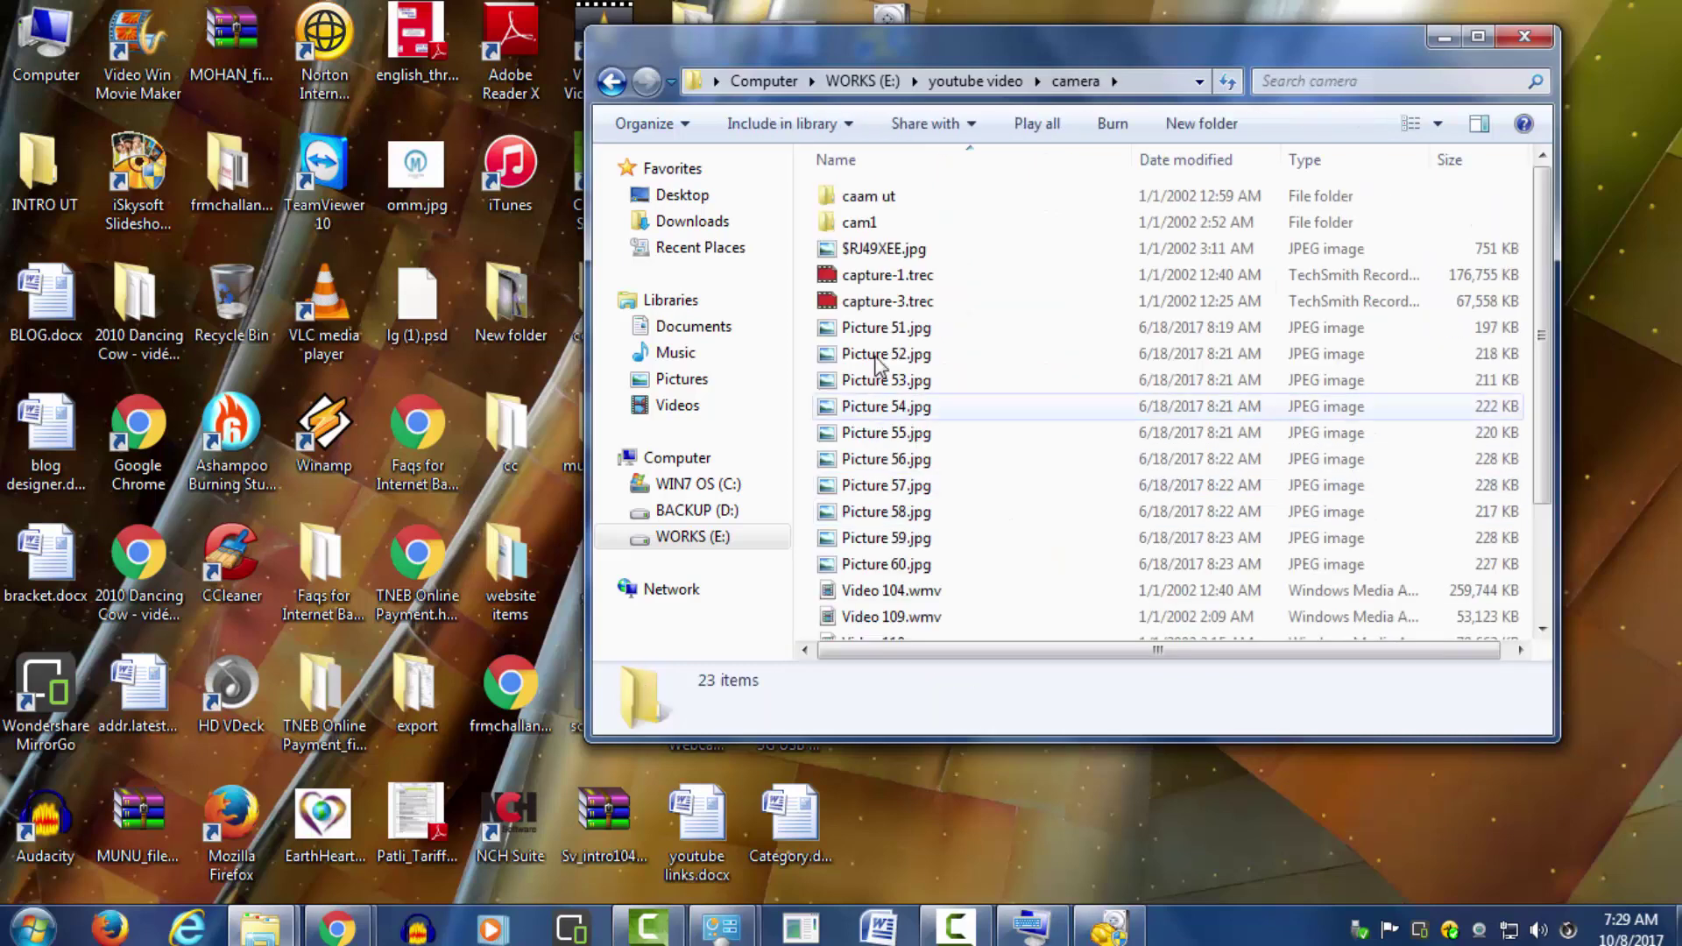
left_click(918, 256)
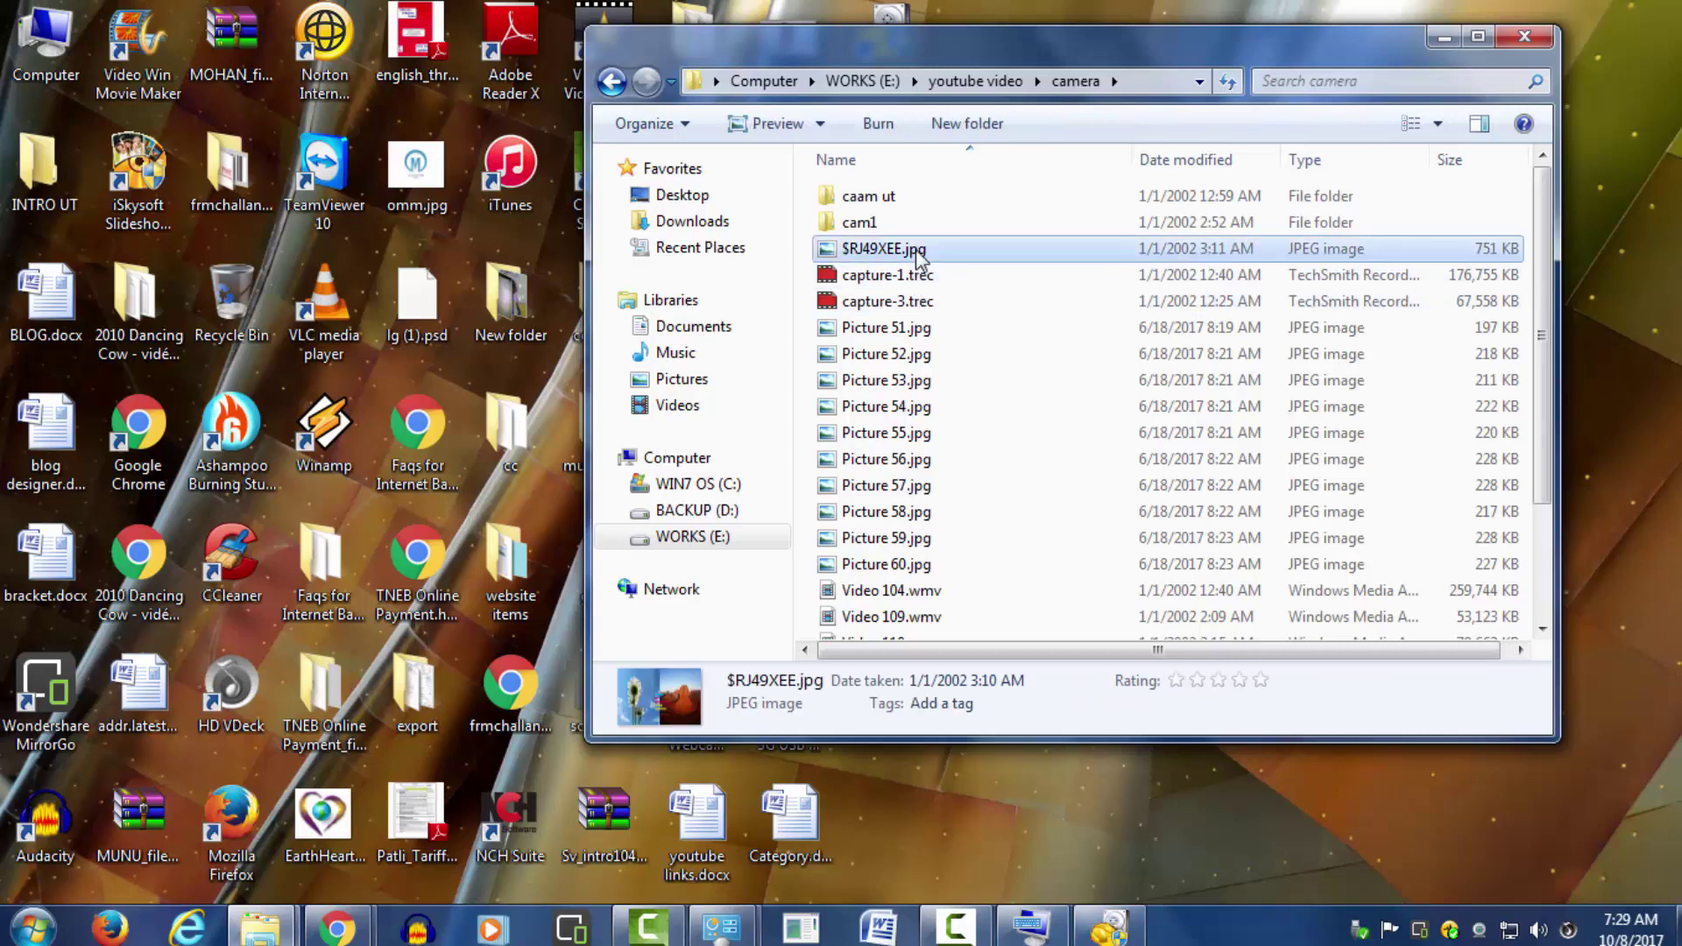
Step: View $RJ49XEE.jpg in Windows Photo Viewer, close it, and switch the folder to Large Icons
double_click(670, 706)
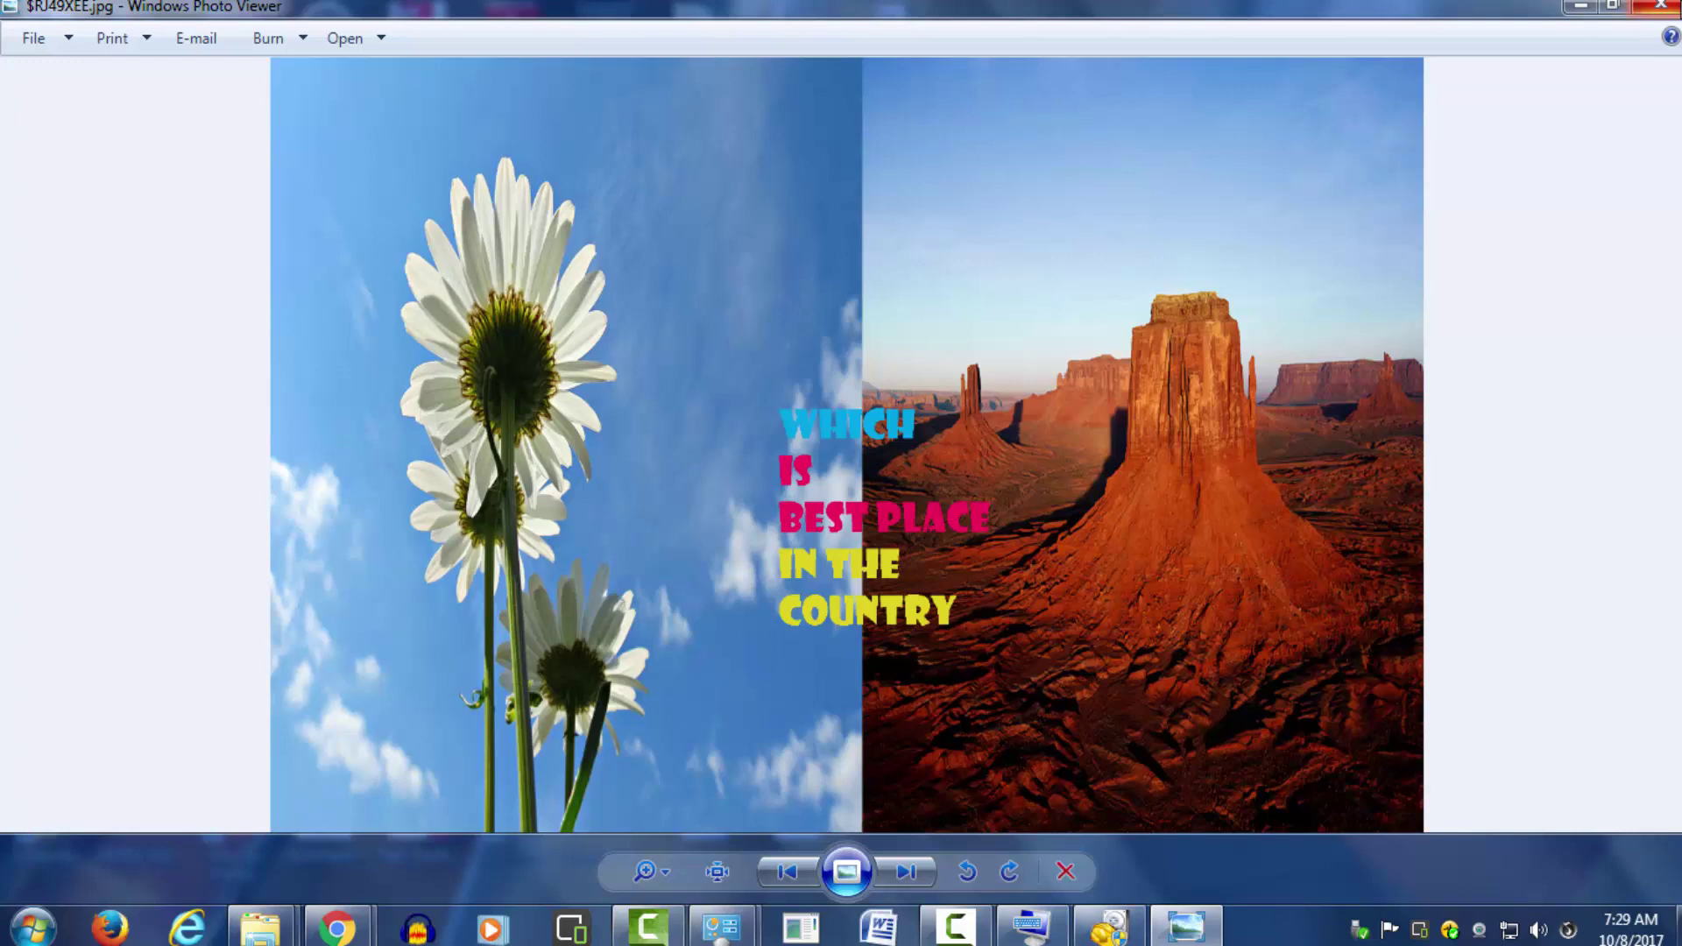
left_click(1661, 6)
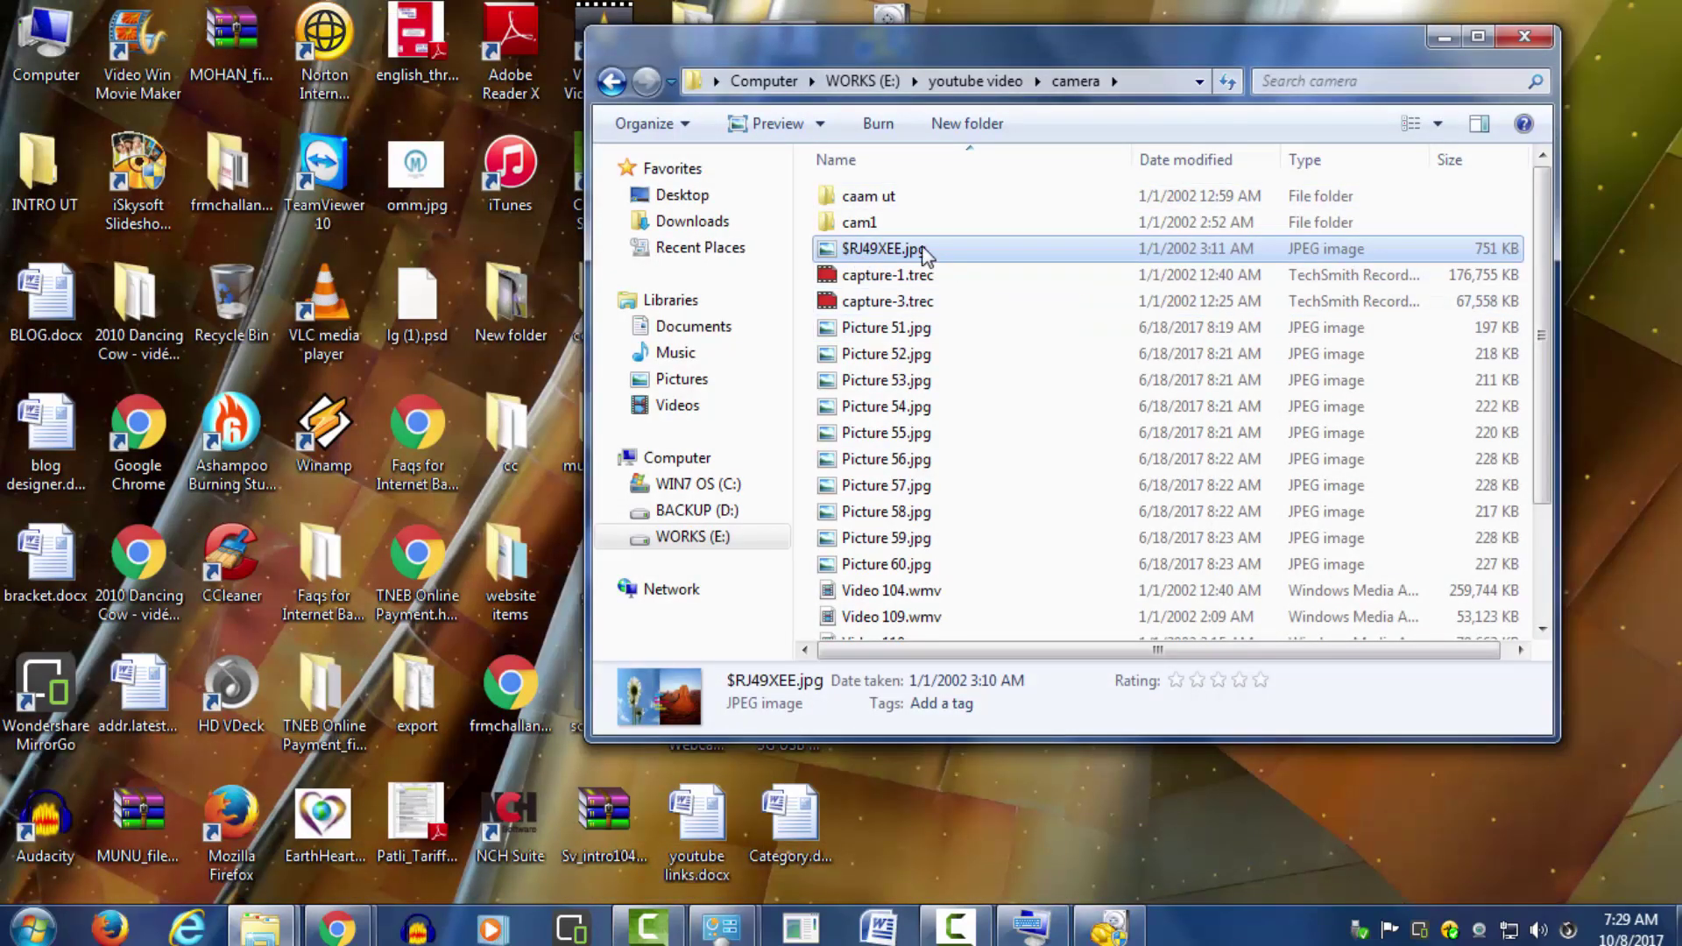
mouse_move(924, 254)
left_click(1438, 124)
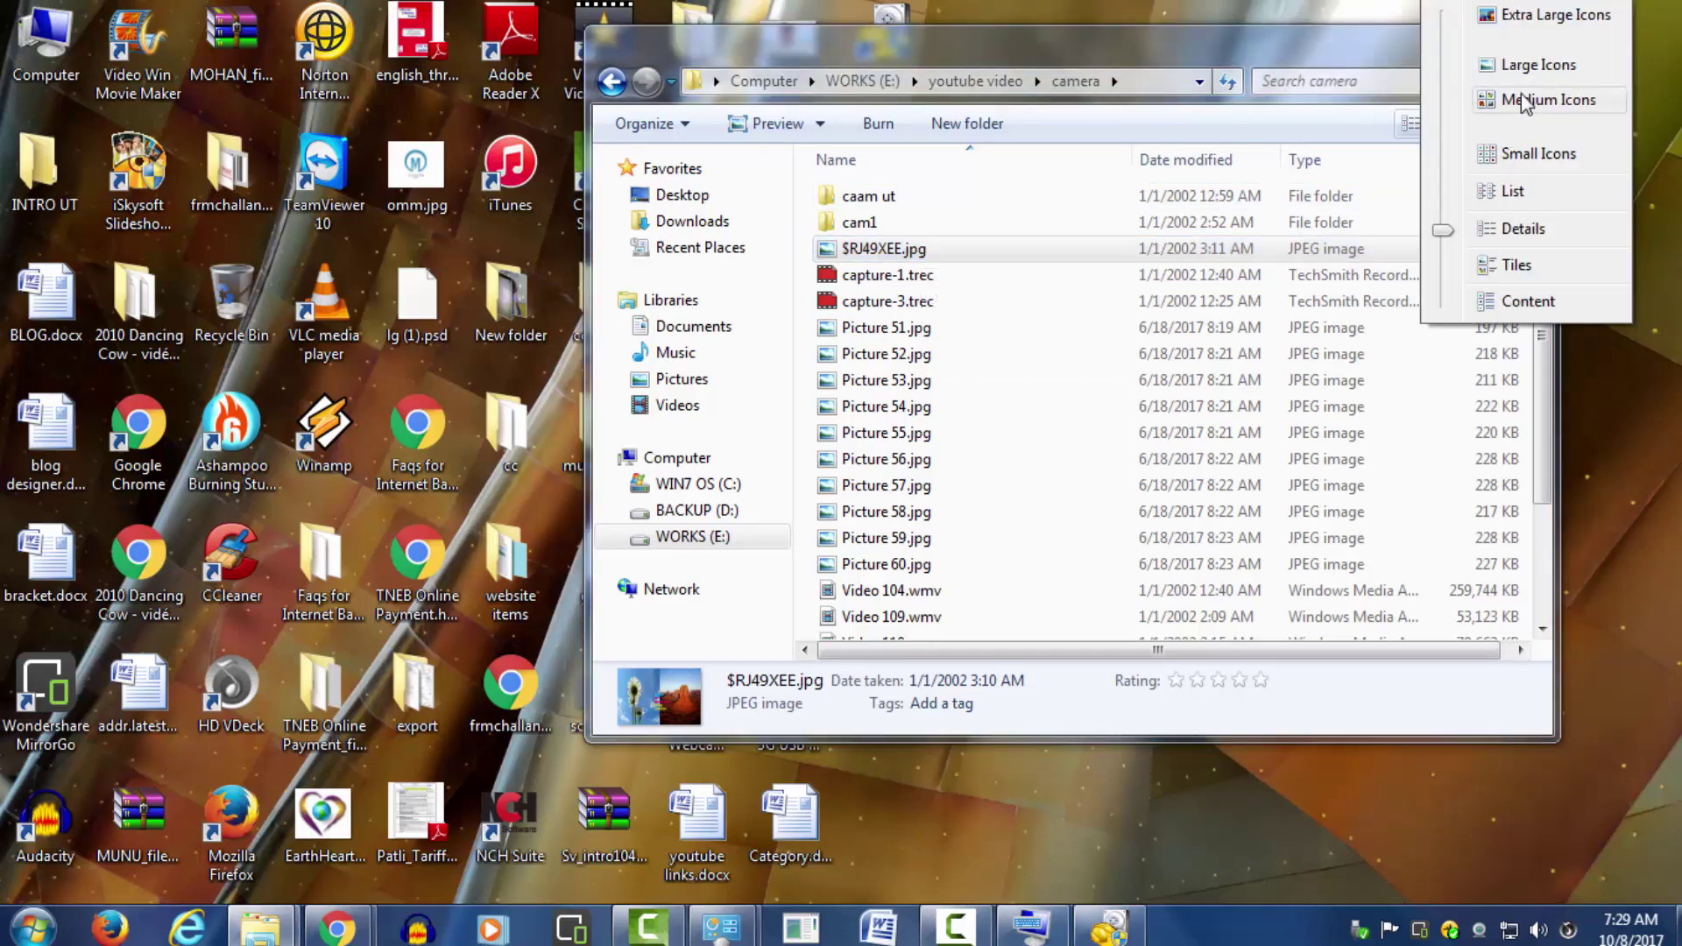
left_click(1533, 69)
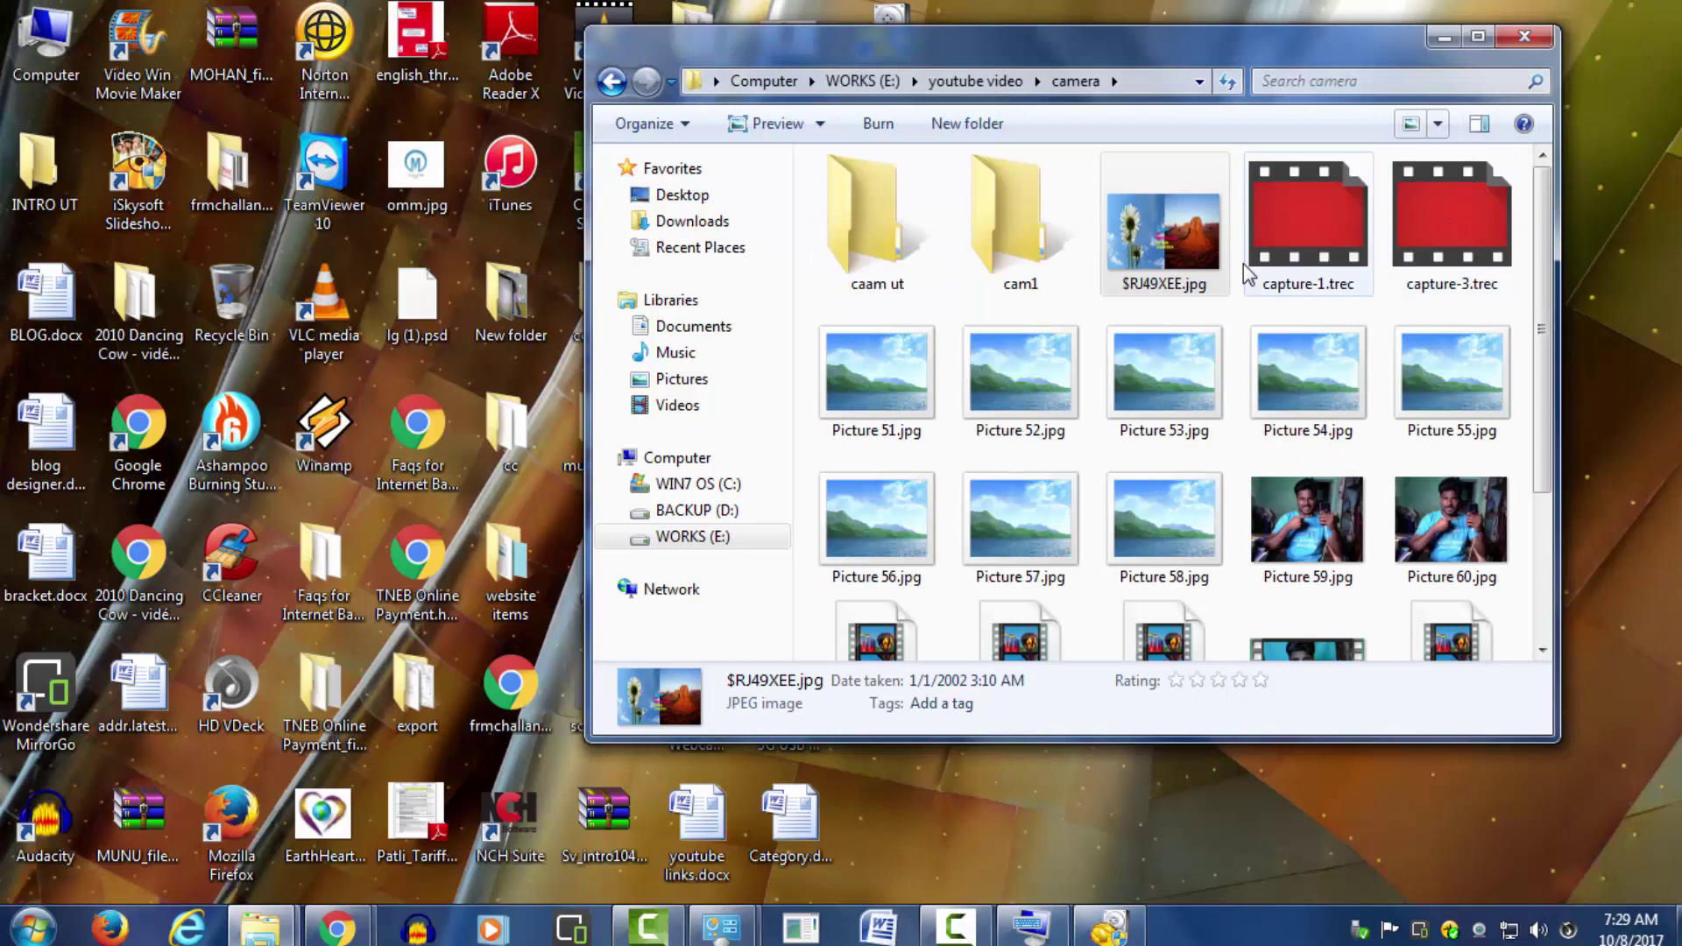